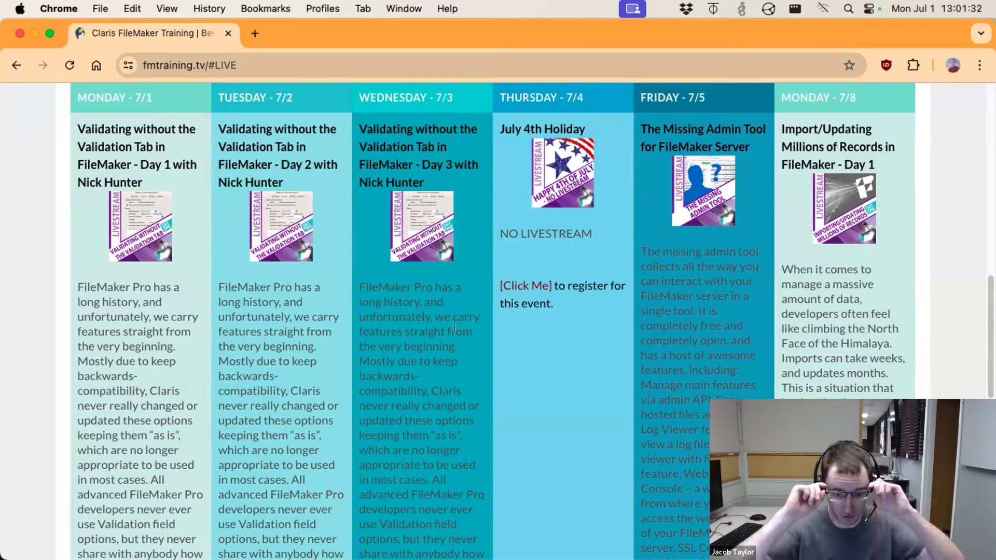
# Browse the FMTraining Annual Subscriptions bundles on FMTraining.tv in Chrome
pyautogui.scroll(15, 454, 328)
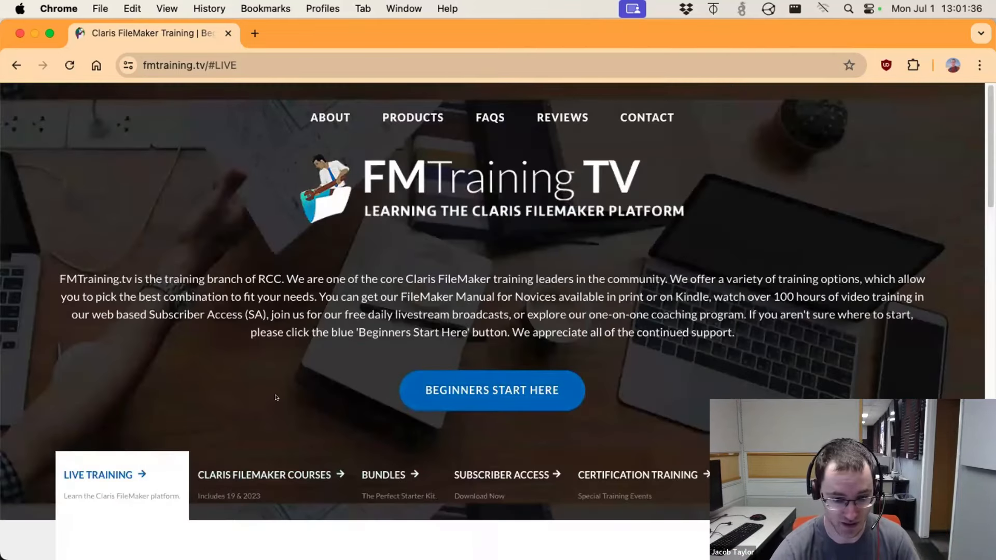
pyautogui.scroll(-3, 68, 367)
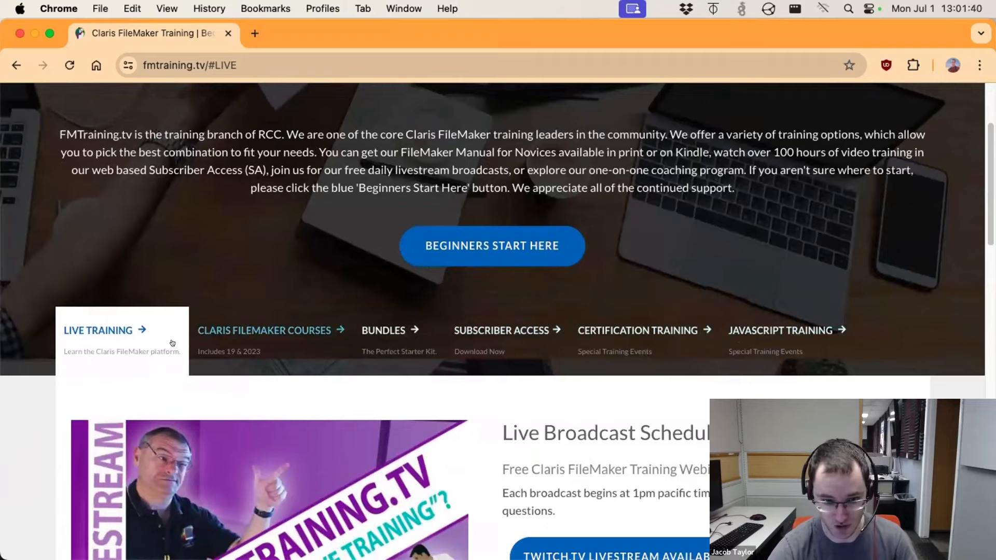
pyautogui.click(384, 331)
pyautogui.scroll(-7, 638, 409)
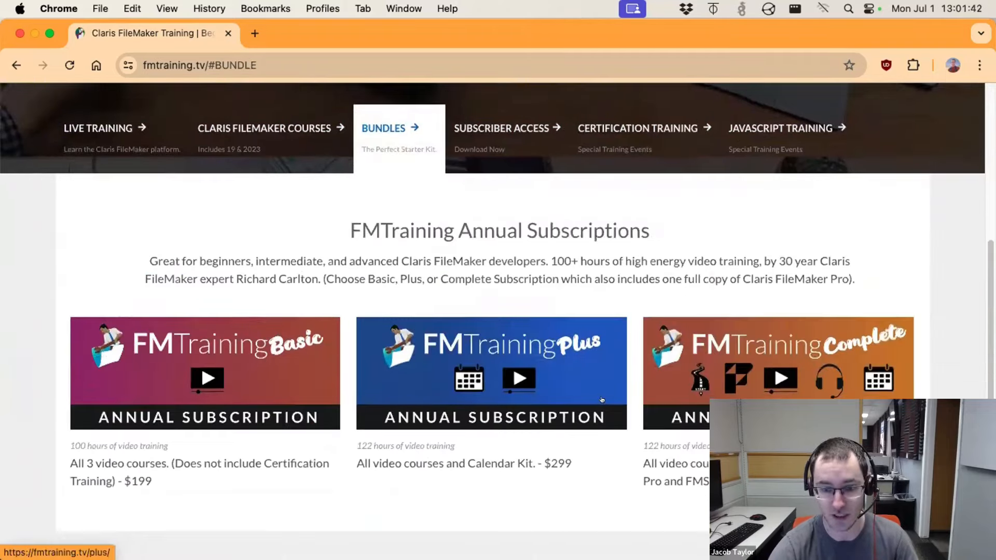
pyautogui.scroll(1, 597, 383)
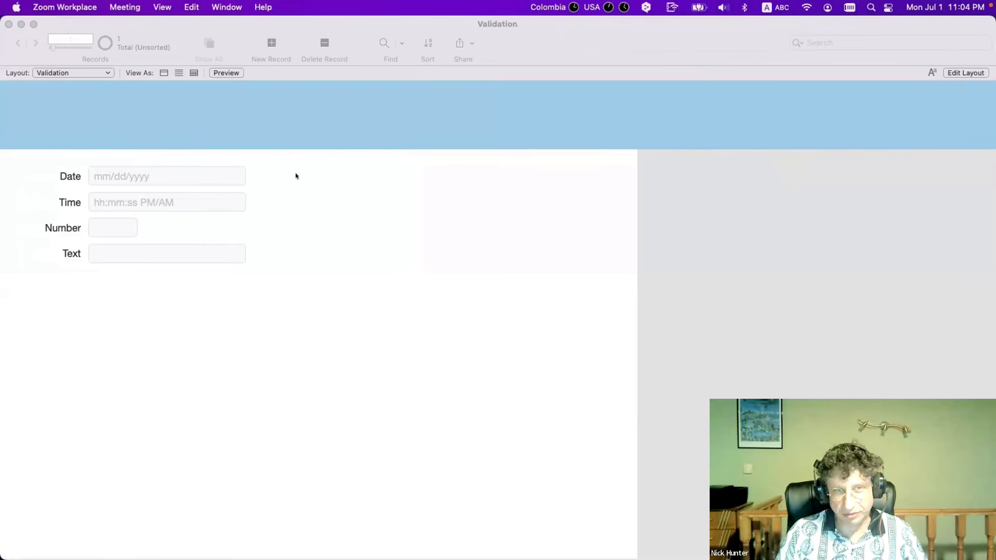
# Bring FileMaker Pro to the front, then switch to the video meeting app
pyautogui.click(109, 20)
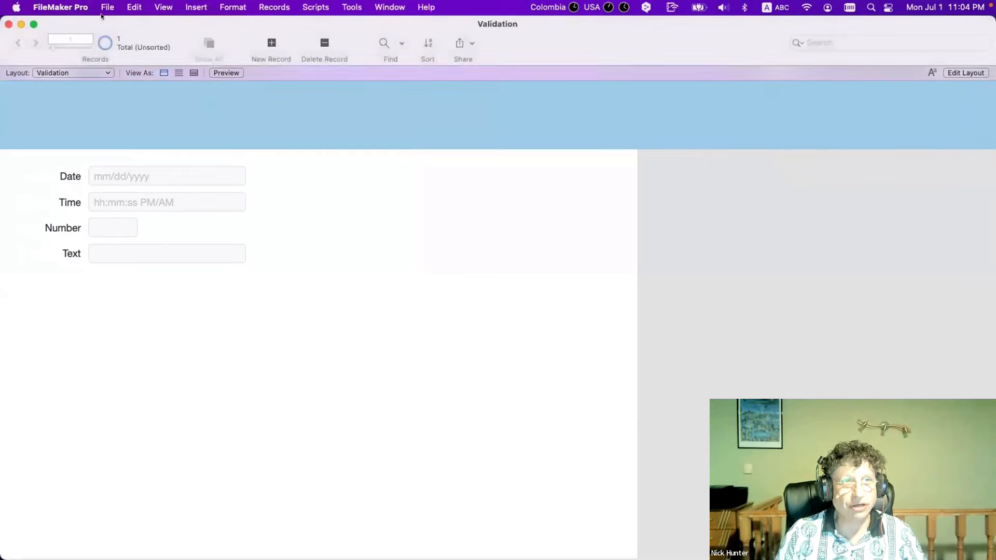
pyautogui.moveTo(516, 547)
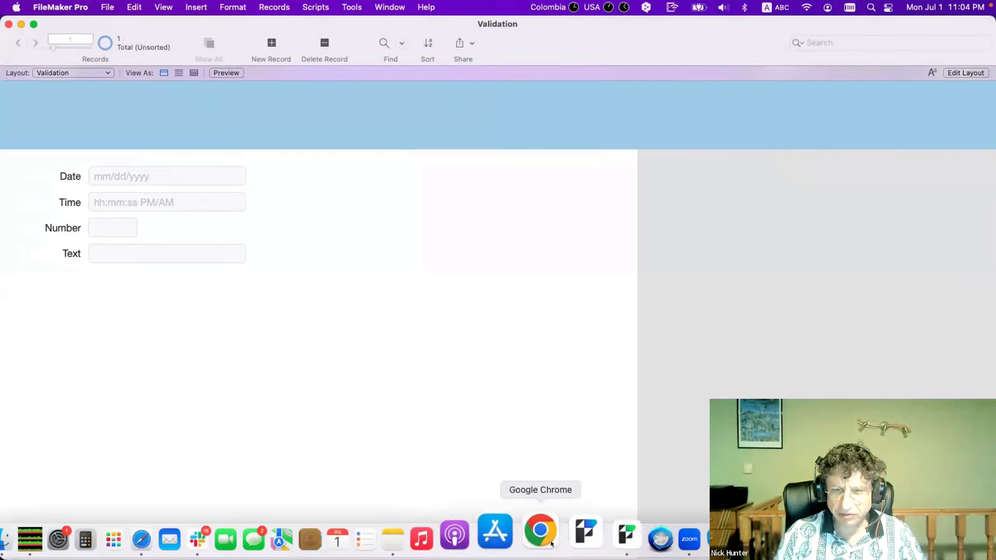
pyautogui.click(658, 534)
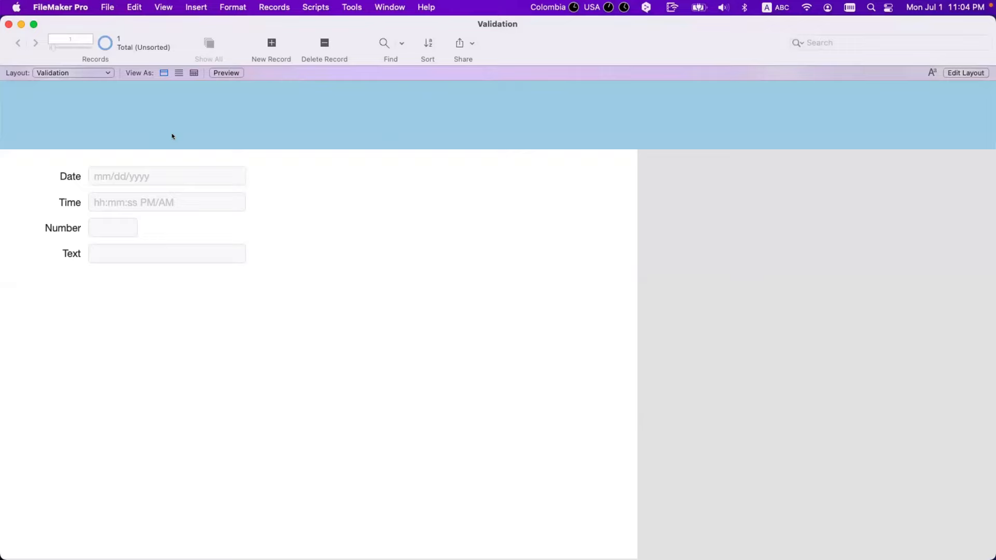
# Open Manage Database and show the Date field's Validation options
pyautogui.press('super+shift+d')
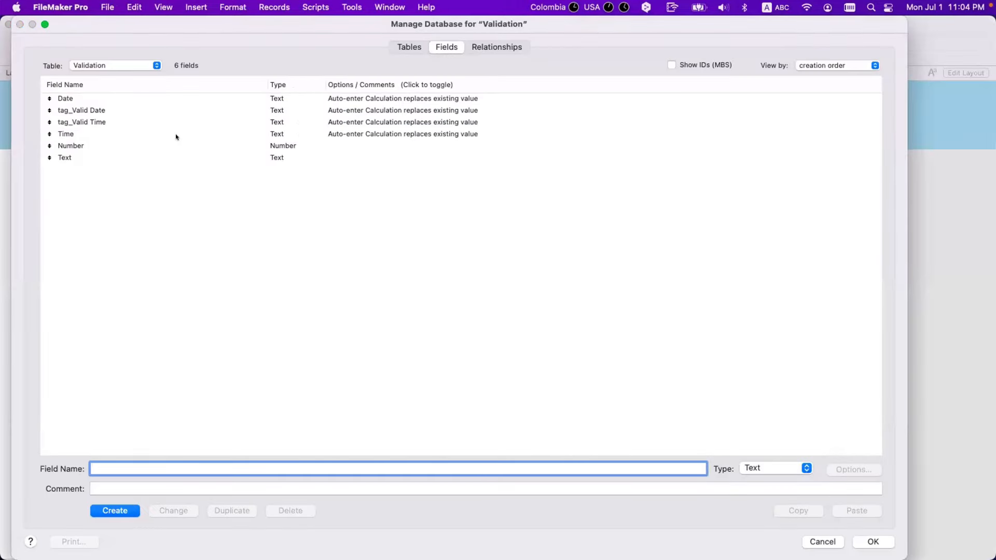
pyautogui.doubleClick(162, 98)
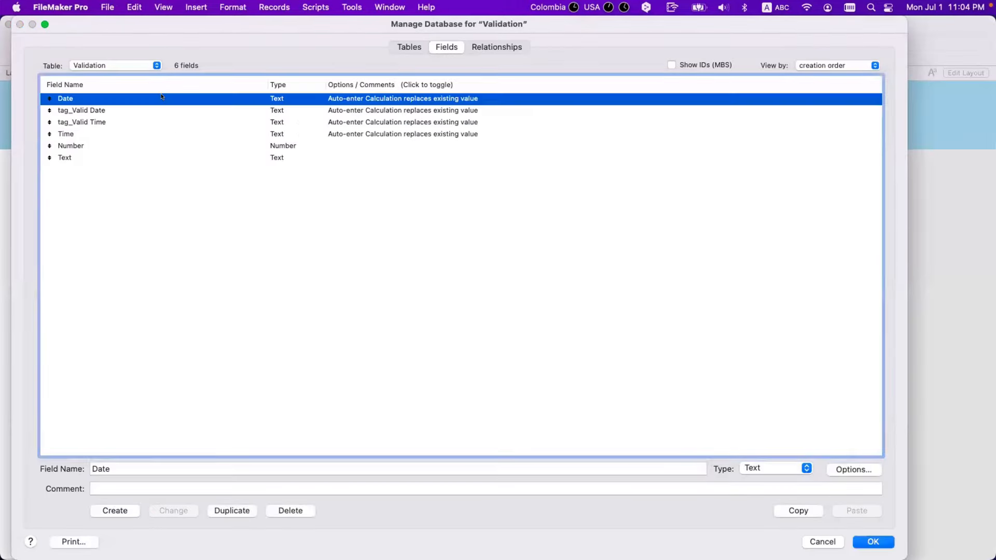
pyautogui.click(503, 142)
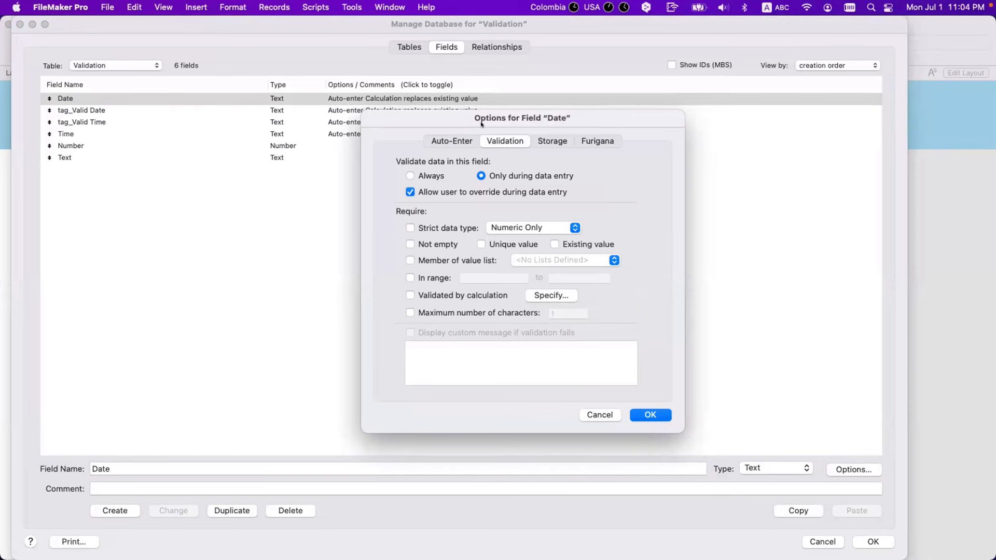
pyautogui.moveTo(501, 125); pyautogui.dragTo(435, 127)
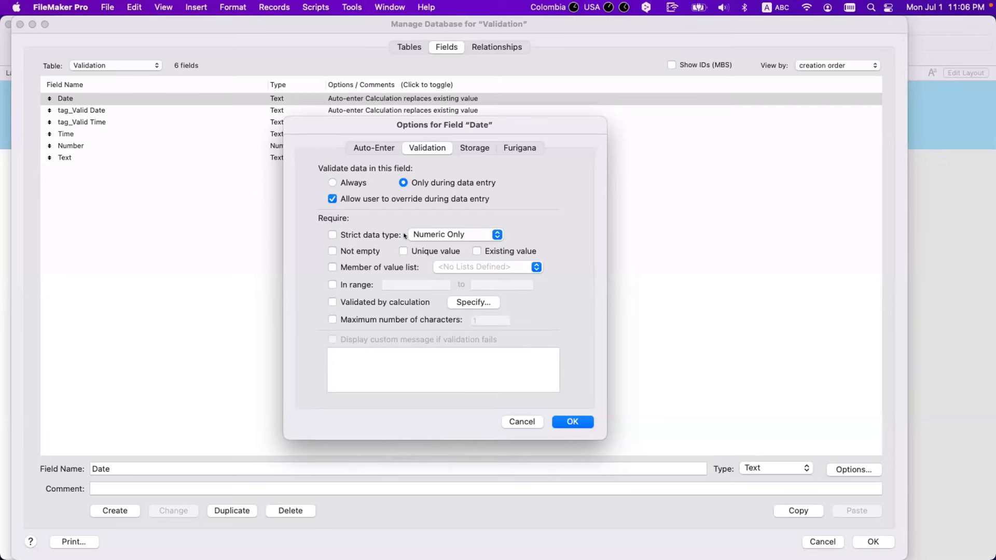
# Cancel the Date options and create a new field named Test
pyautogui.click(524, 419)
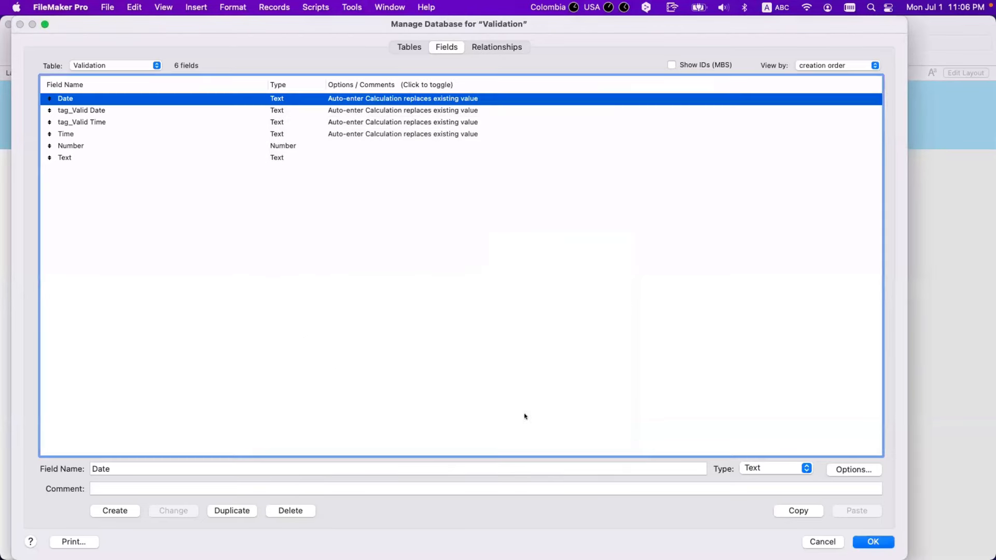
pyautogui.doubleClick(112, 466)
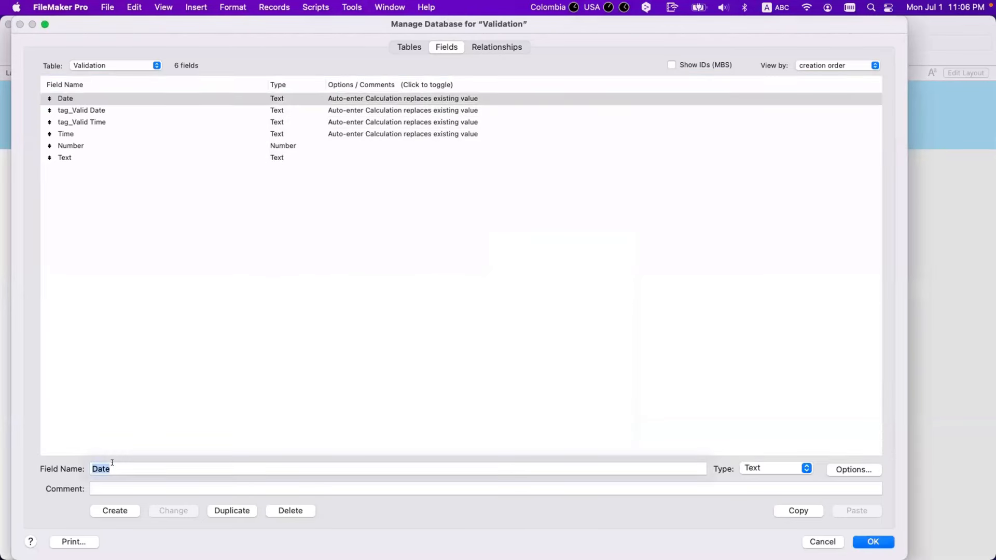
pyautogui.write('Test')
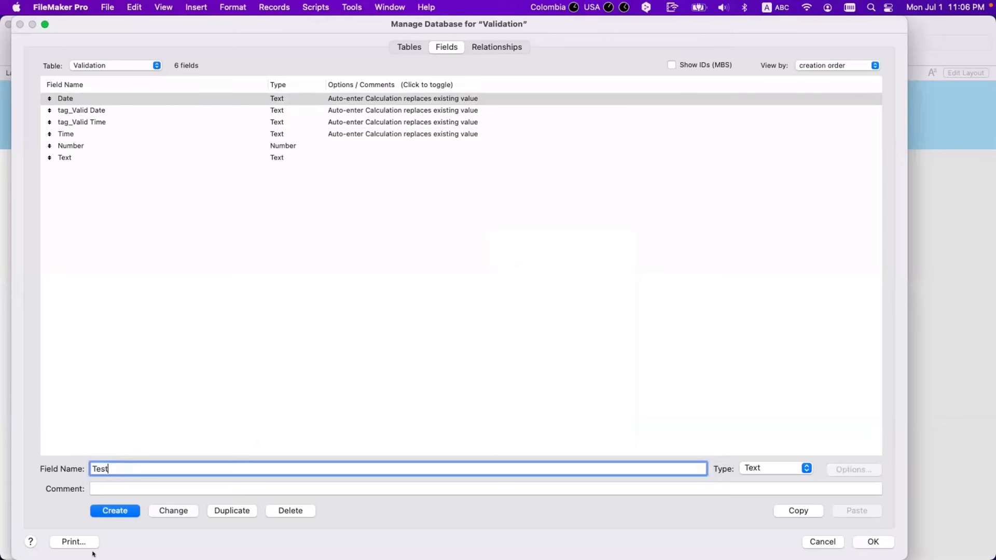
pyautogui.click(110, 512)
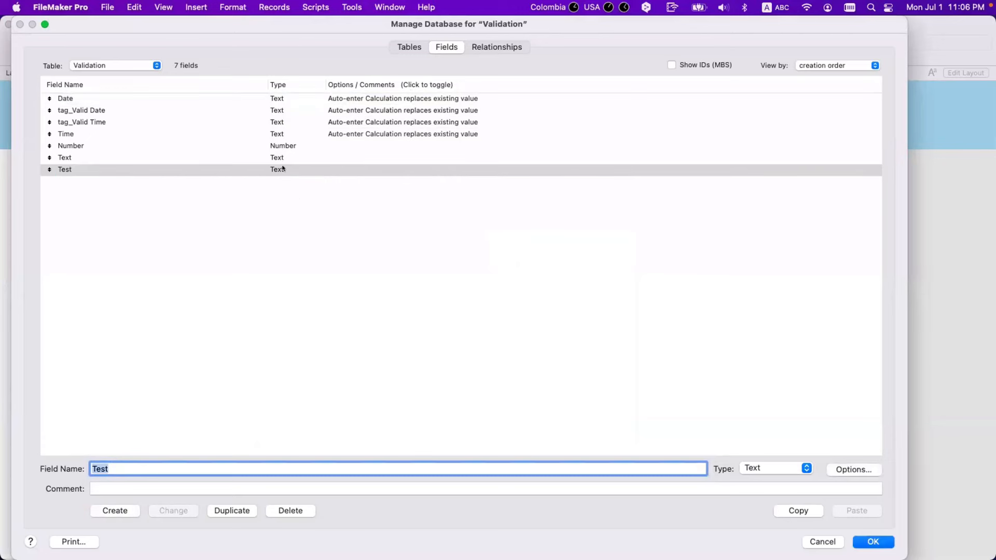
# Set the Test field to validate Always, allowing user override
pyautogui.doubleClick(283, 169)
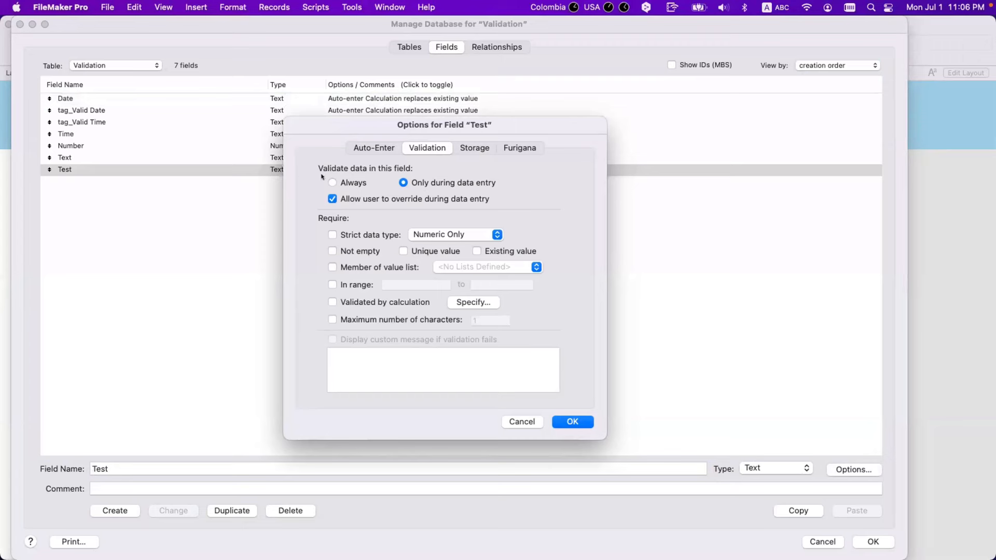
pyautogui.click(341, 183)
pyautogui.click(411, 184)
pyautogui.click(353, 183)
pyautogui.click(422, 184)
pyautogui.click(404, 182)
pyautogui.click(351, 185)
# Try the Not empty, Unique, Existing value, In range and calculation options on Test
pyautogui.click(363, 250)
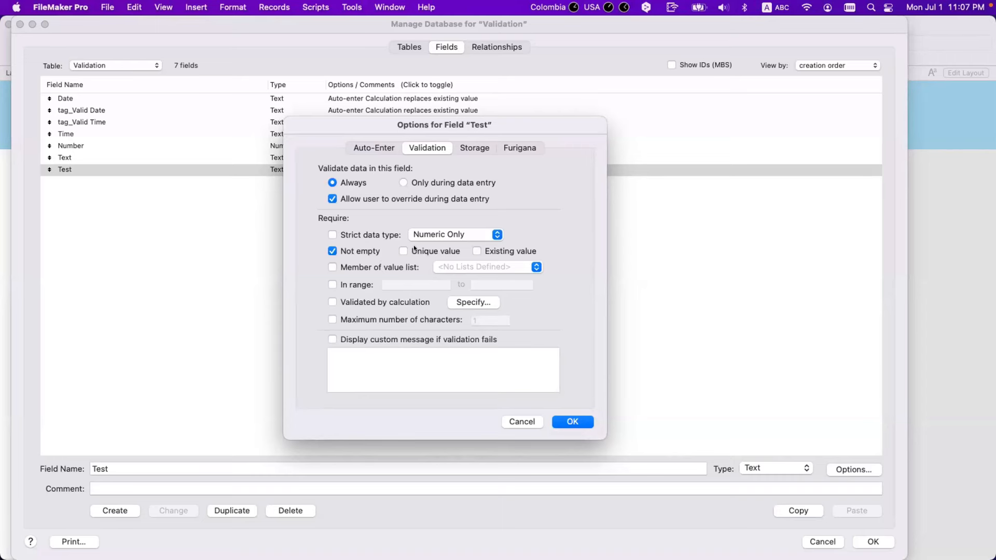
pyautogui.click(403, 251)
pyautogui.click(477, 251)
pyautogui.click(355, 285)
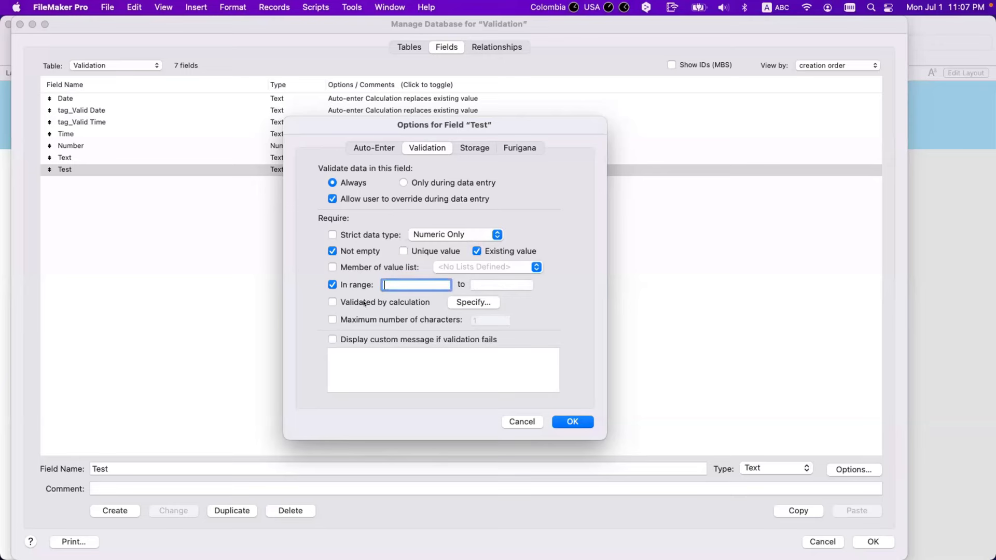
pyautogui.click(360, 303)
pyautogui.press('Escape')
# Validate only during data entry, clear Not empty, Existing value and In range, and confirm
pyautogui.click(415, 183)
pyautogui.click(332, 251)
pyautogui.click(477, 251)
pyautogui.click(334, 285)
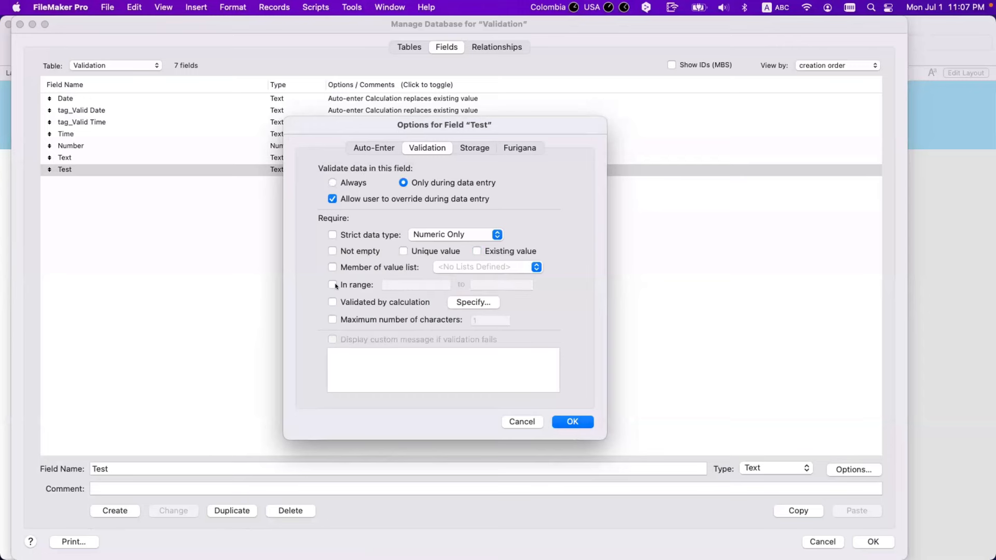
pyautogui.click(372, 196)
pyautogui.press('Return')
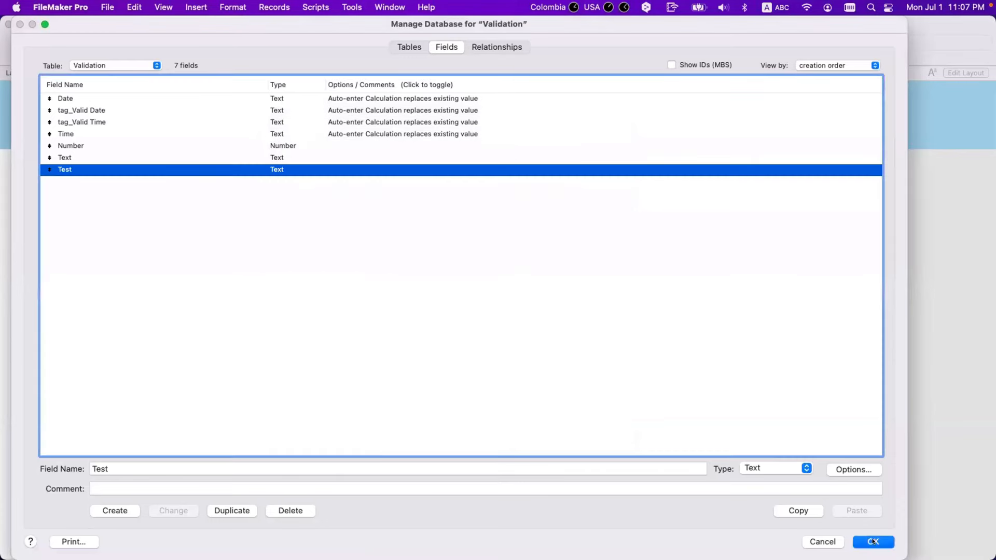
# Set the Test field to Strict data type: Numeric Only and close Manage Database
pyautogui.doubleClick(281, 165)
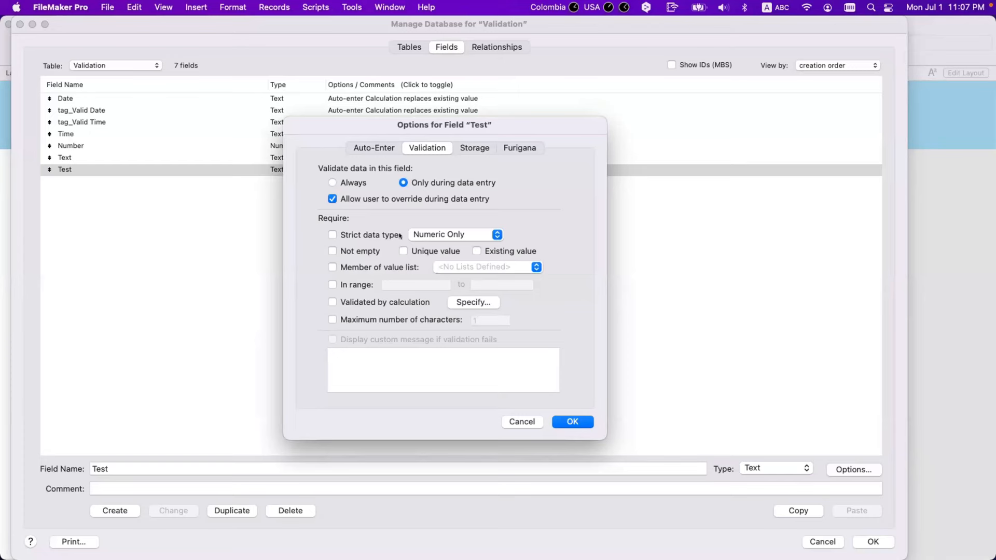
pyautogui.click(374, 235)
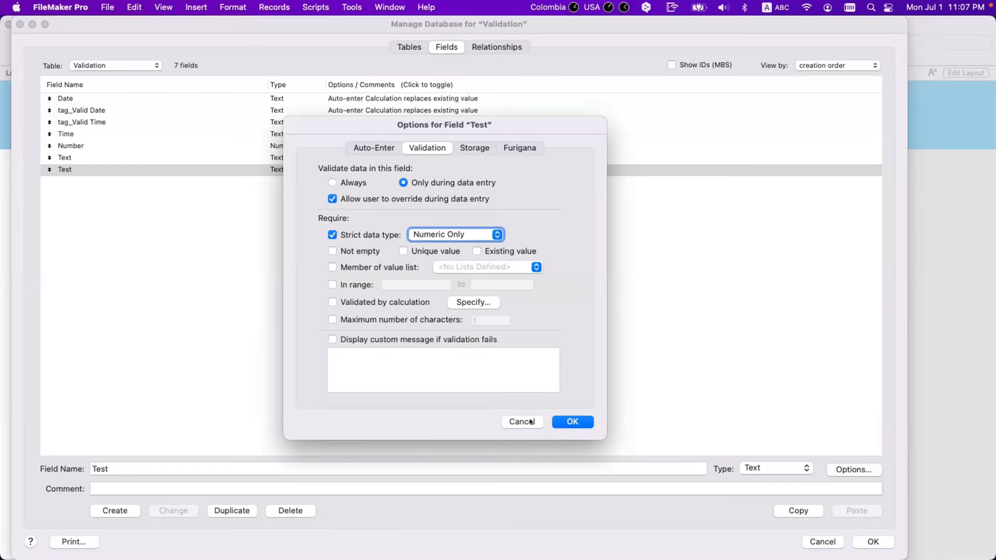
pyautogui.click(563, 422)
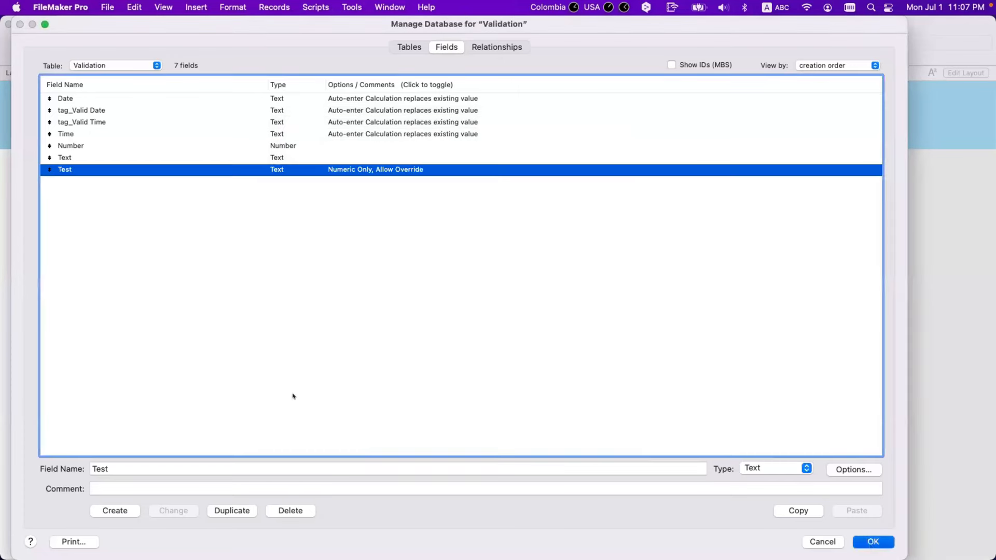
pyautogui.press('Return')
# Place the Test field on the Validation layout below Text and enter Browse mode
pyautogui.press('super+l')
pyautogui.moveTo(67, 246); pyautogui.dragTo(294, 318)
pyautogui.press('super+b')
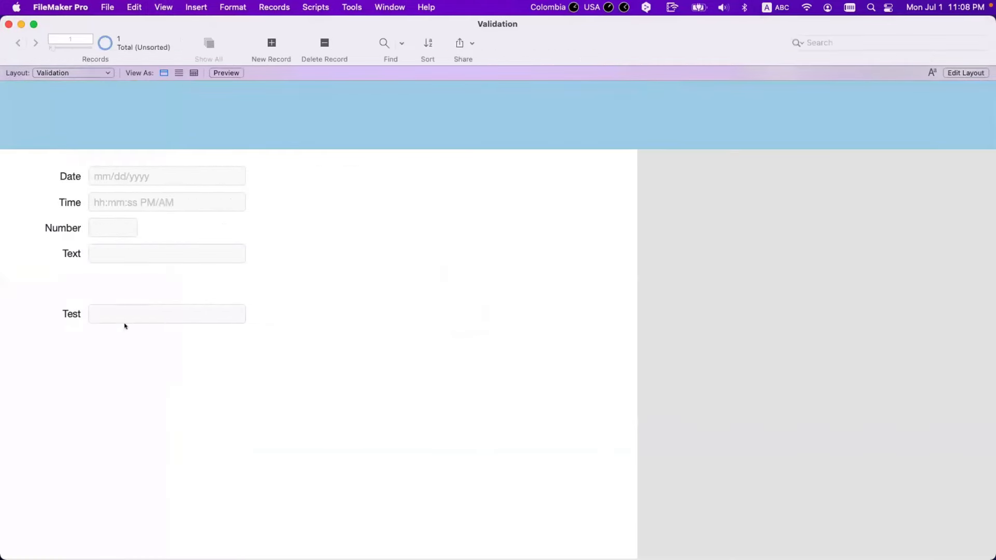
pyautogui.click(131, 314)
pyautogui.click(182, 372)
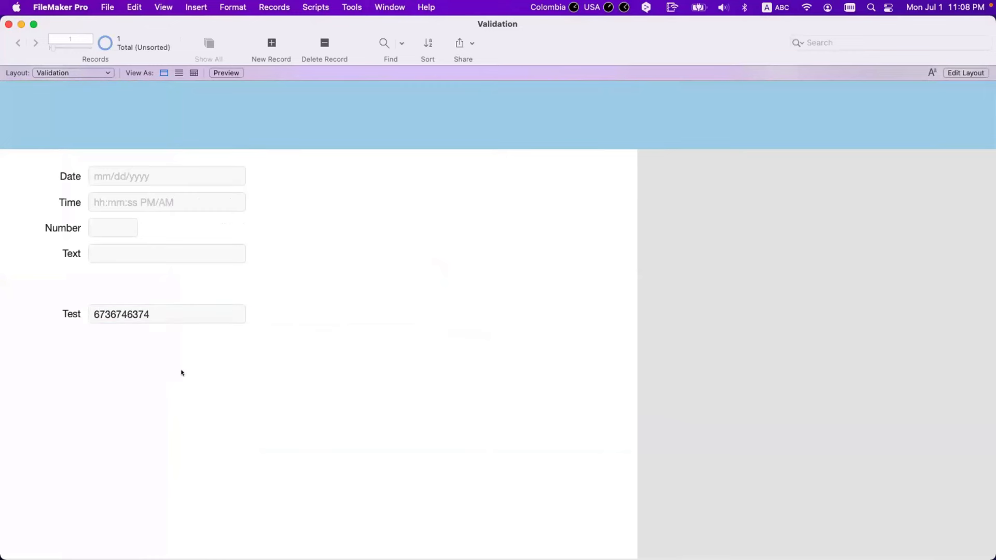
# Replace the number with ghghgghg and accept the numeric-only override
pyautogui.click(162, 315)
pyautogui.press('super+a')
pyautogui.press('BackSpace')
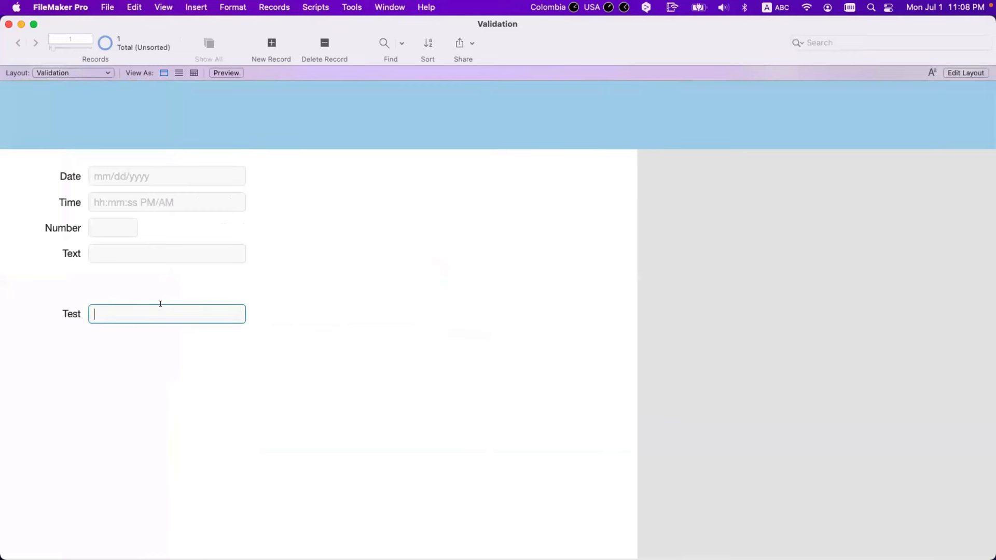
pyautogui.write('ghghgghg')
pyautogui.click(205, 352)
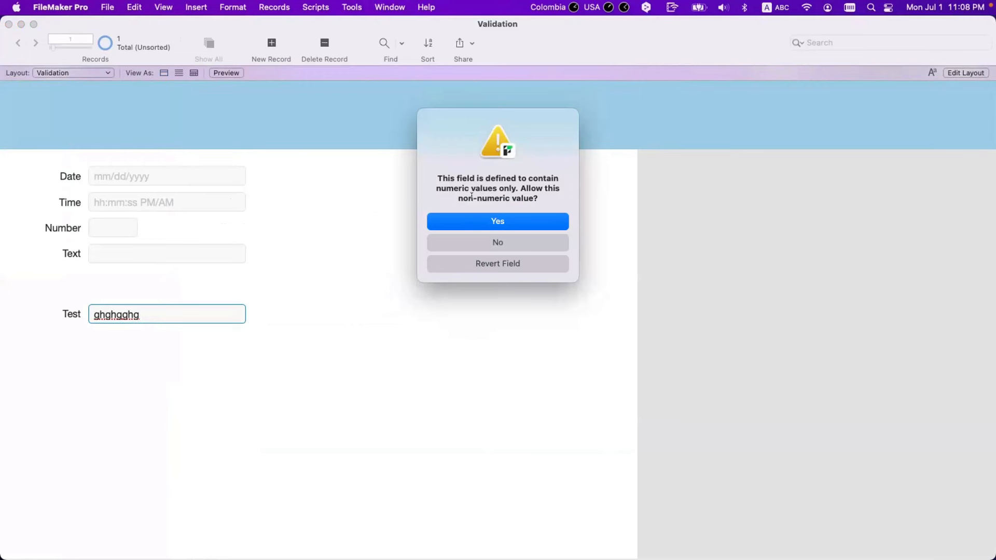
pyautogui.click(504, 215)
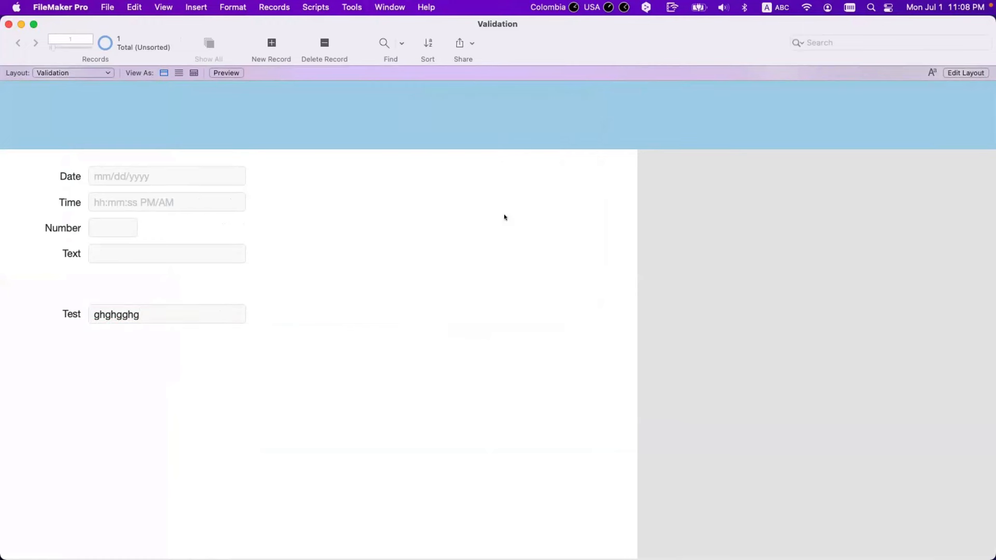
# Replace the value with dfdfdf and accept the override again
pyautogui.click(215, 317)
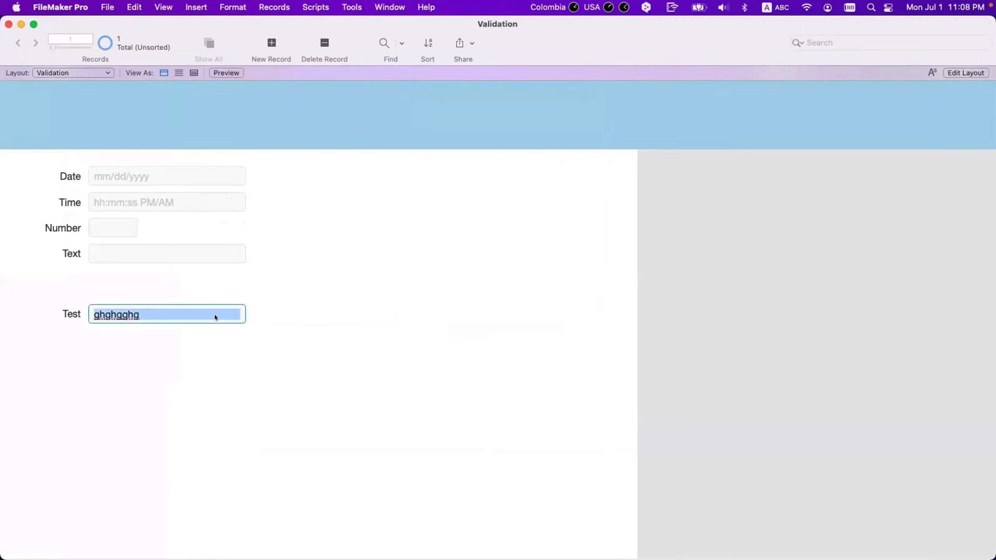
pyautogui.write('dfdfdf')
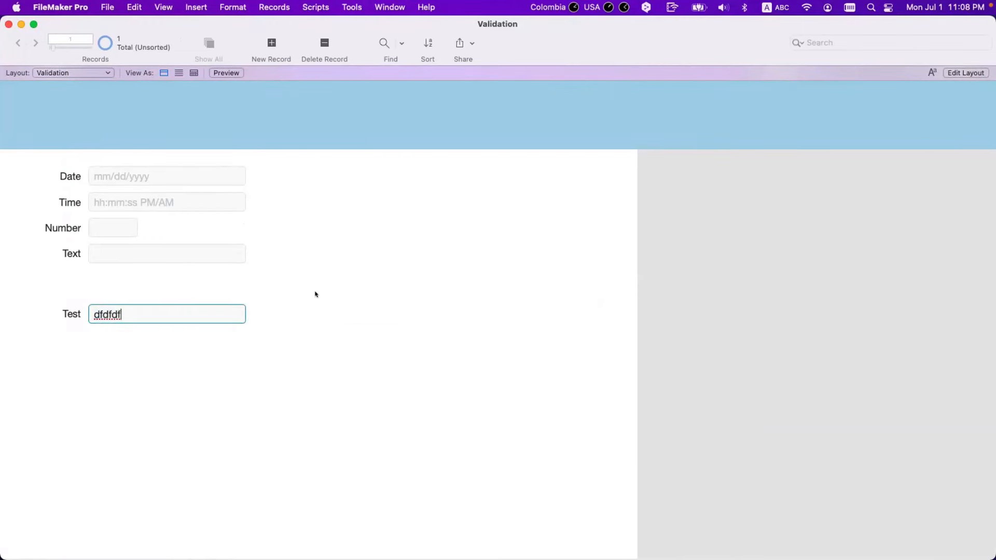
pyautogui.click(315, 293)
pyautogui.click(434, 216)
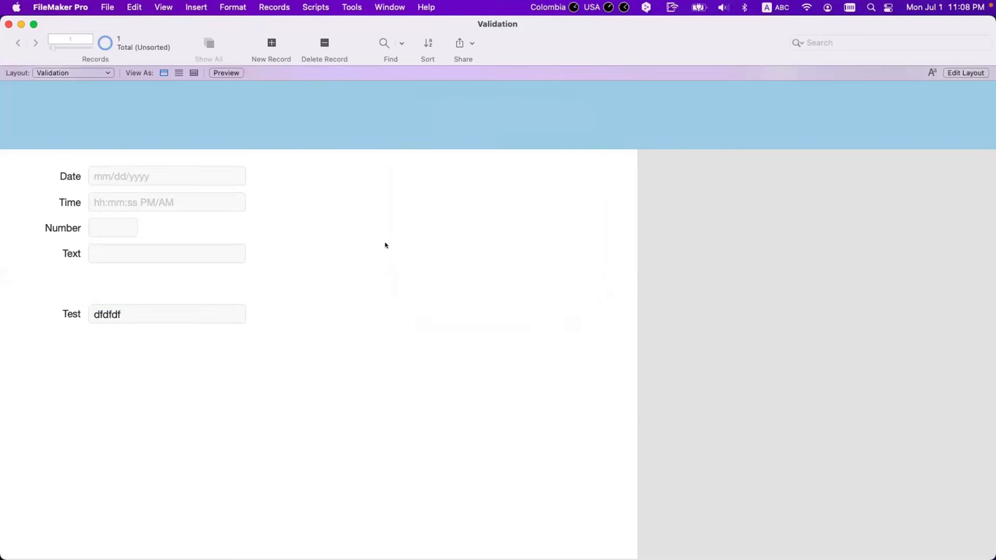
# Change the value to dfdfdff and refuse the numeric-only override
pyautogui.click(161, 313)
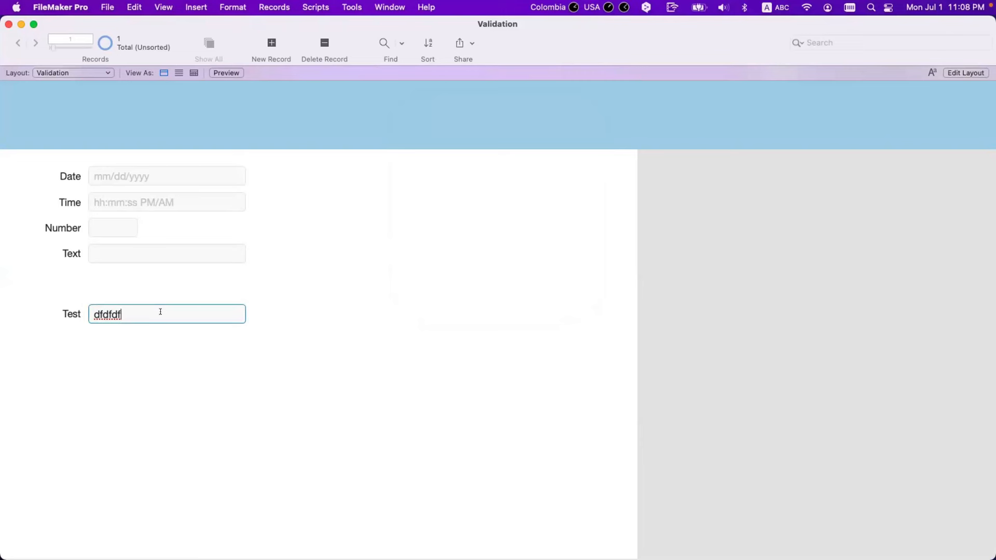
pyautogui.write('f')
pyautogui.click(194, 346)
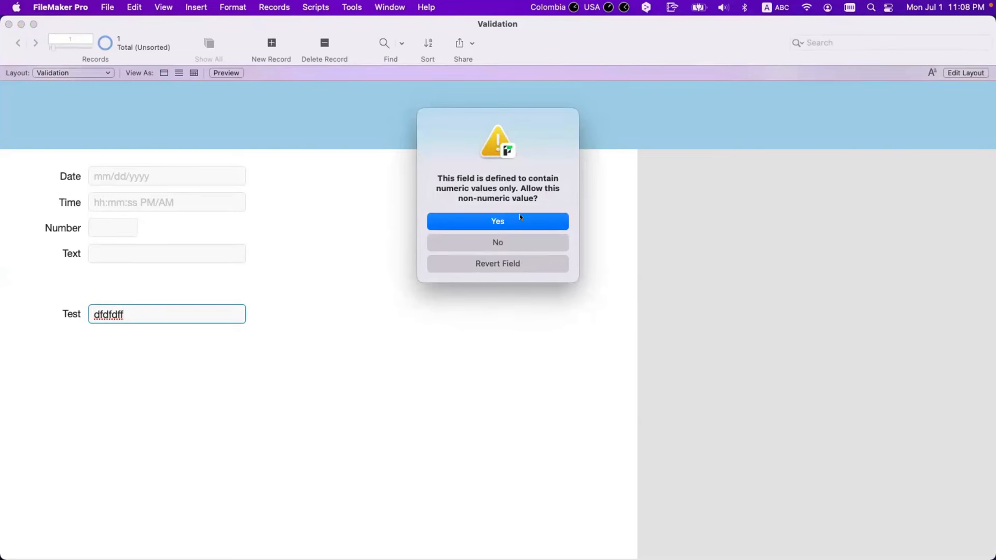
pyautogui.click(513, 240)
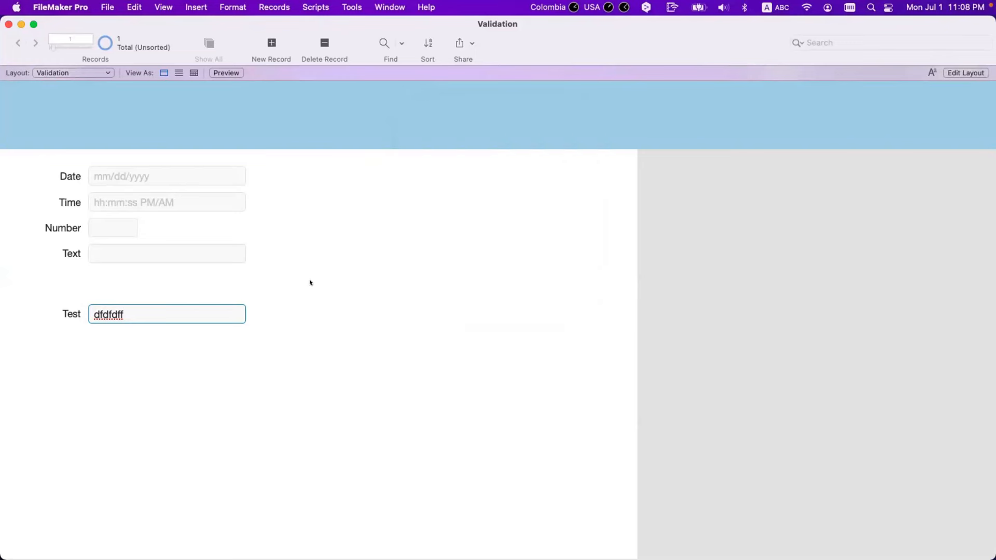
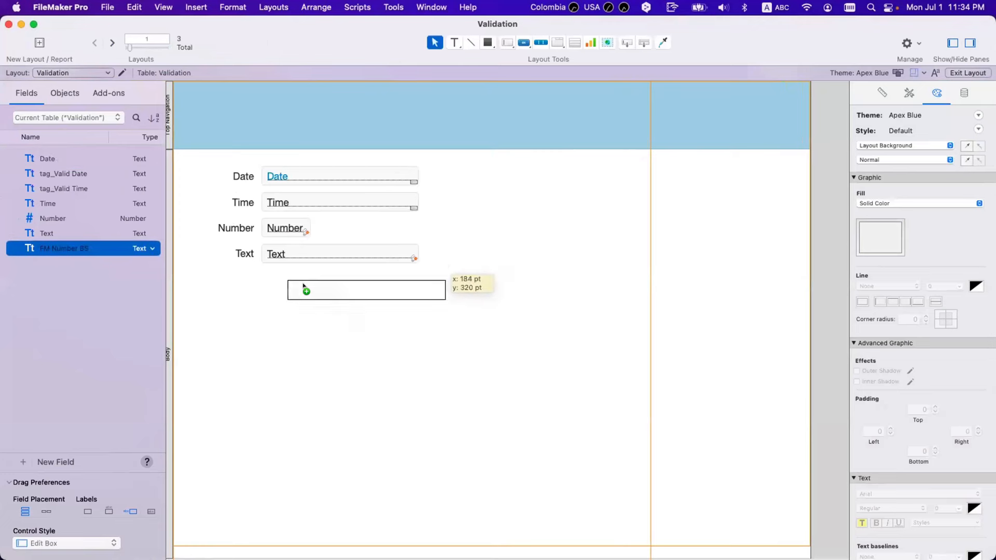
# Switch to Browse mode to see the new FM Number BS field below Text
pyautogui.press('super+b')
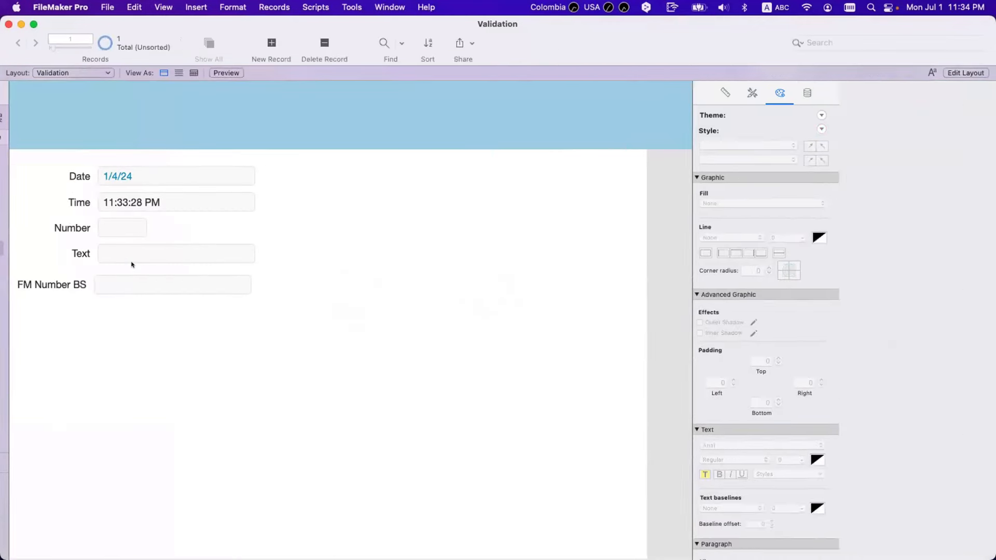
# Enter 232323 in FM Number BS, then replace it with letters and revert the rejected entry
pyautogui.click(150, 293)
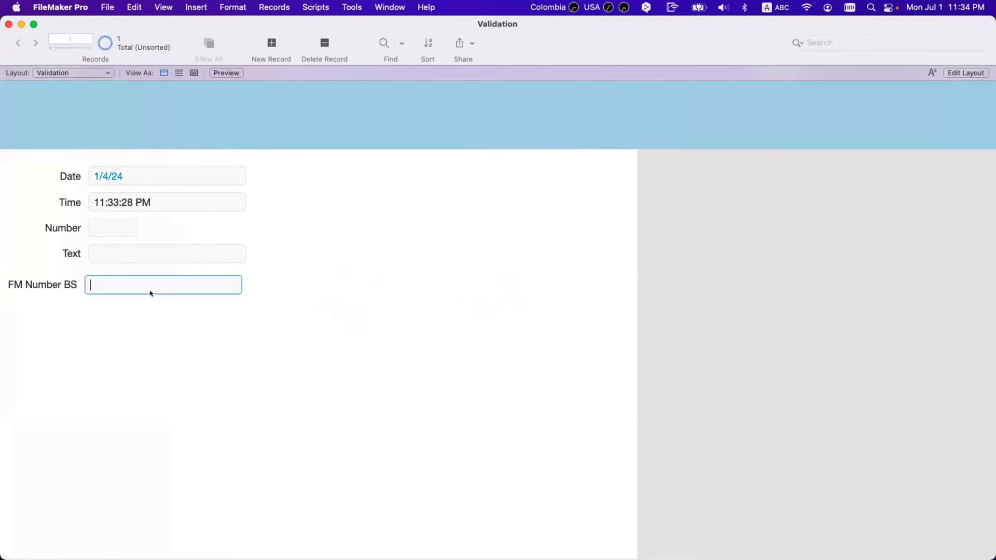
pyautogui.write('232323')
pyautogui.click(185, 316)
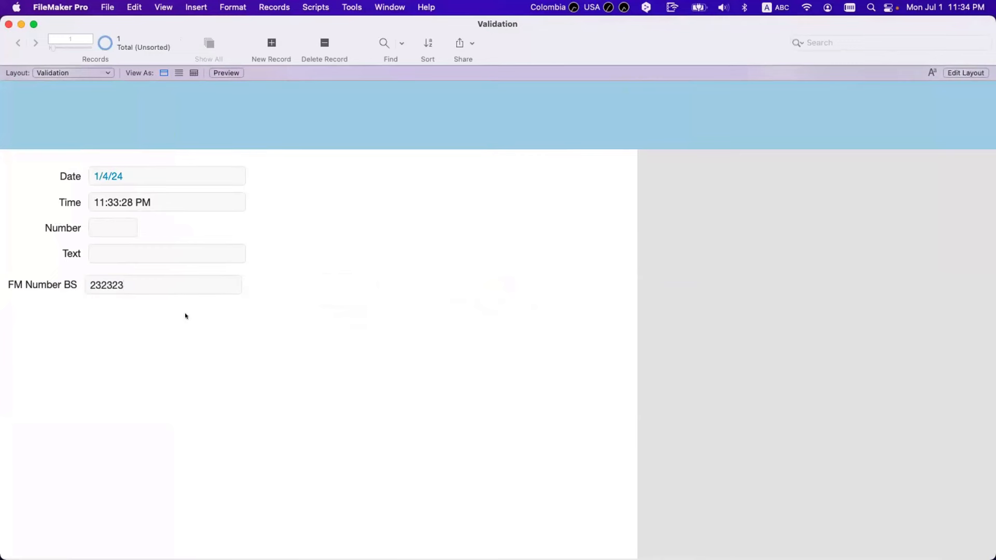
pyautogui.doubleClick(154, 285)
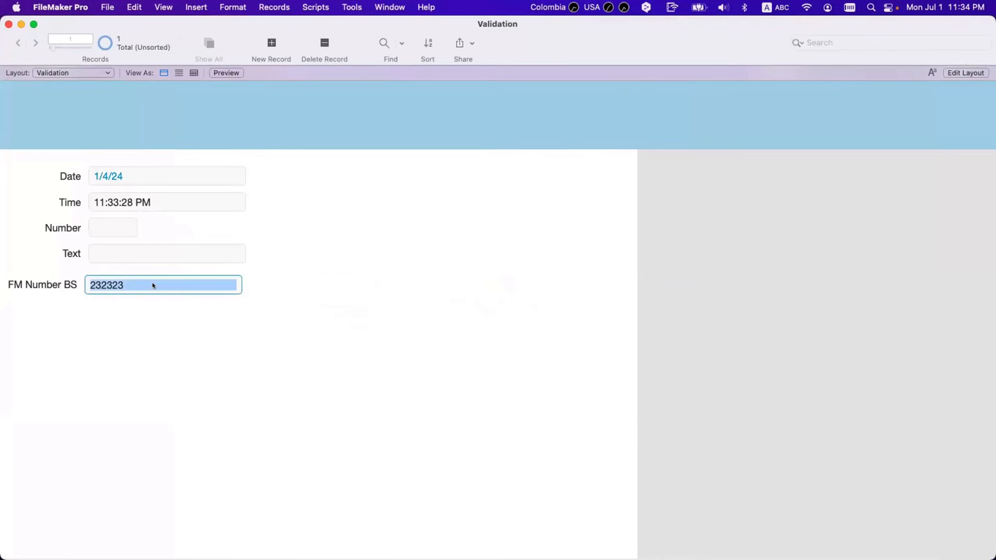
pyautogui.write('dfdfdfdfdfdfdfdfdfdfjkfjd jkefjkdjfkdjf')
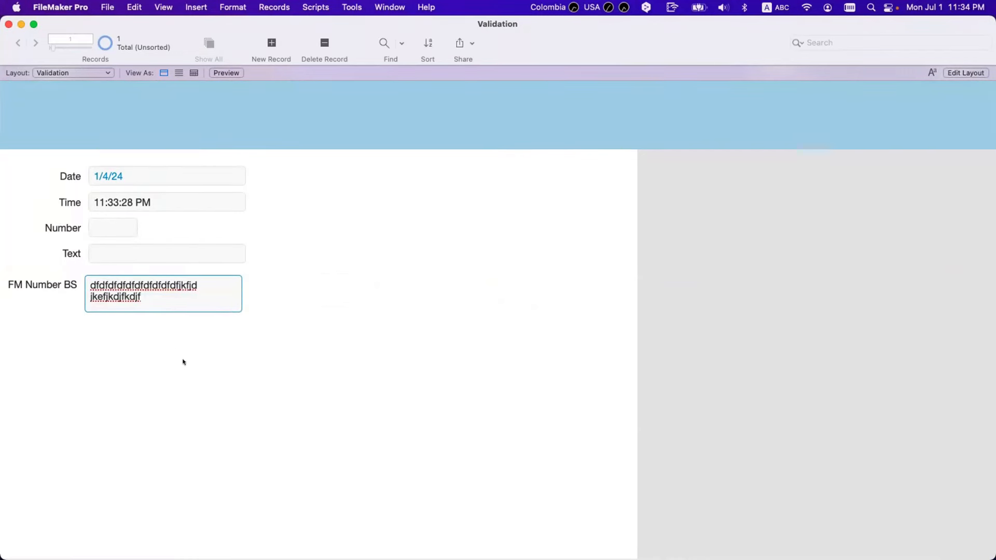
pyautogui.click(182, 357)
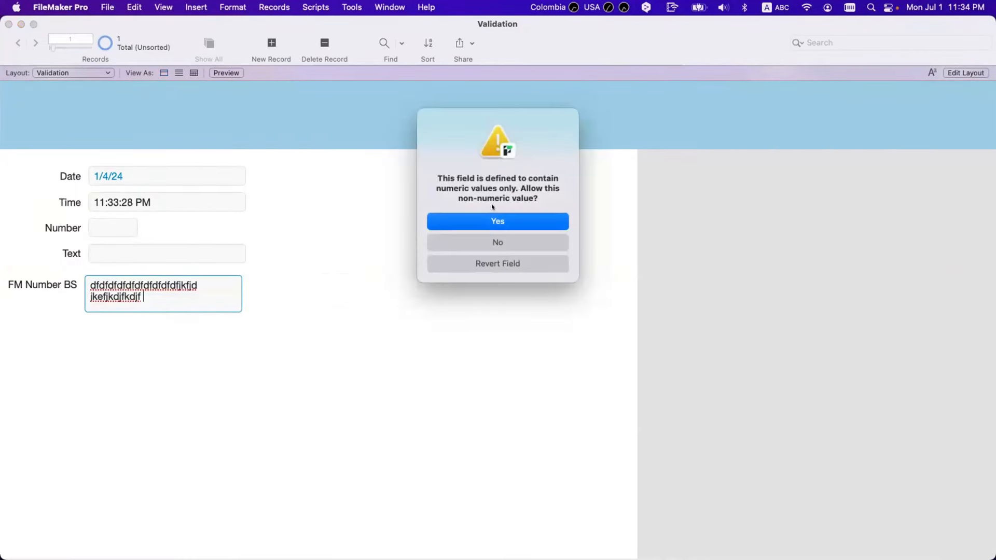
pyautogui.click(499, 268)
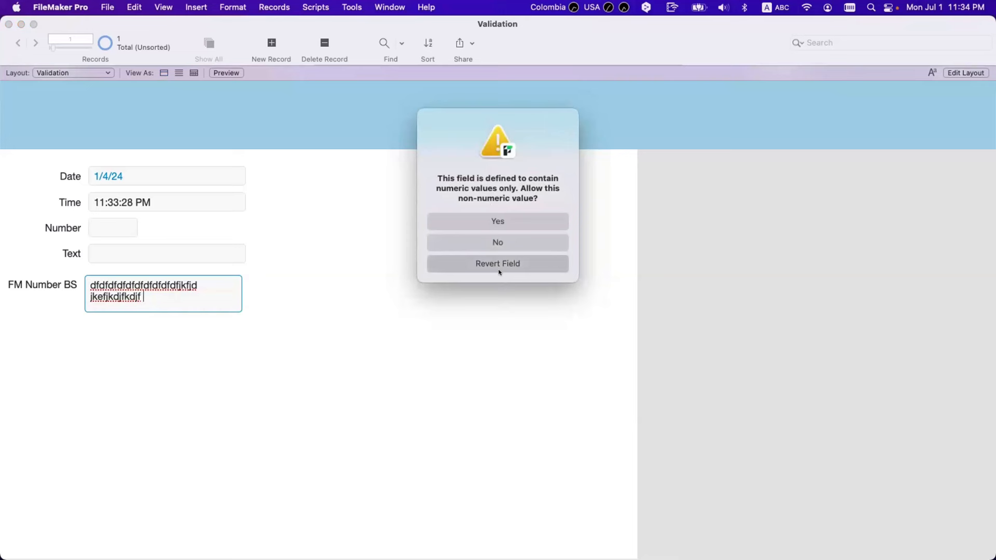
# Delete the FM Number BS value, leaving the field empty
pyautogui.click(114, 288)
pyautogui.press('BackSpace')
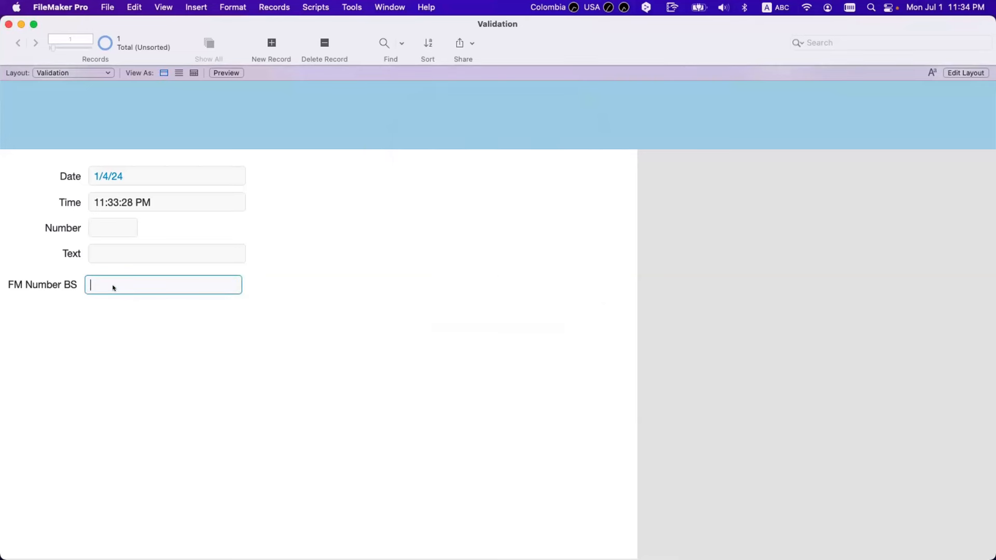
pyautogui.click(152, 343)
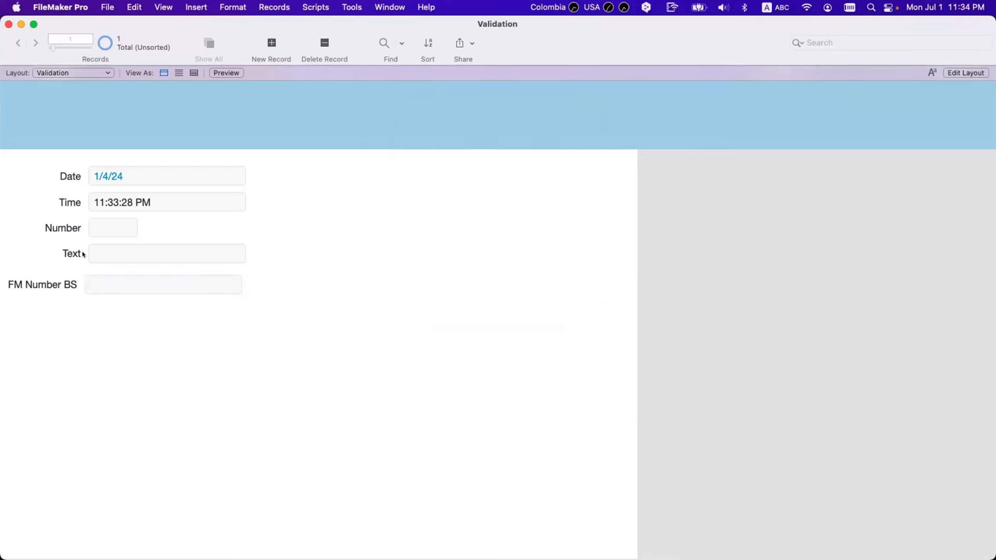
# In Layout mode, line FM Number BS up with the fields above, then return to Browse
pyautogui.press('super+l')
pyautogui.moveTo(211, 304); pyautogui.dragTo(294, 280)
pyautogui.click(320, 348)
pyautogui.press('super+b')
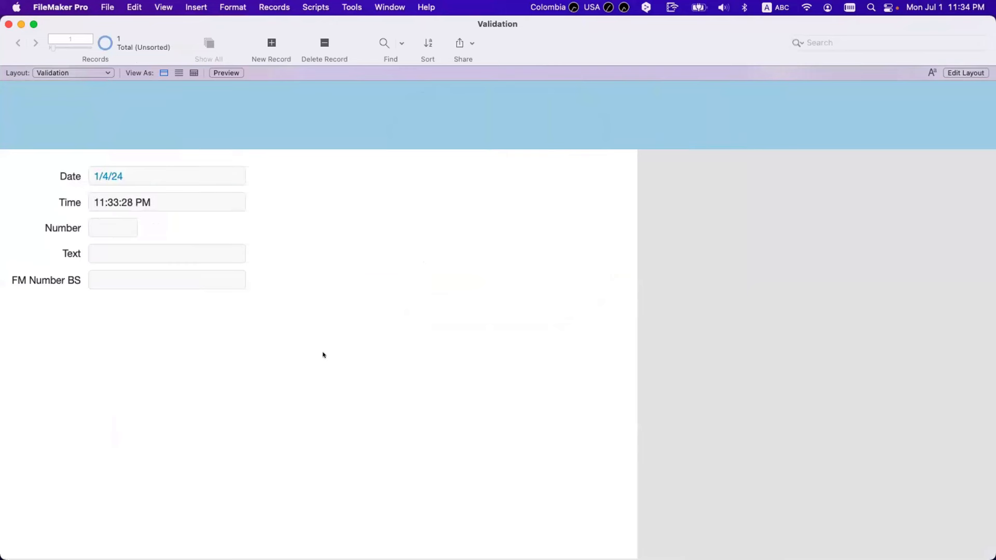
pyautogui.click(104, 223)
pyautogui.click(783, 13)
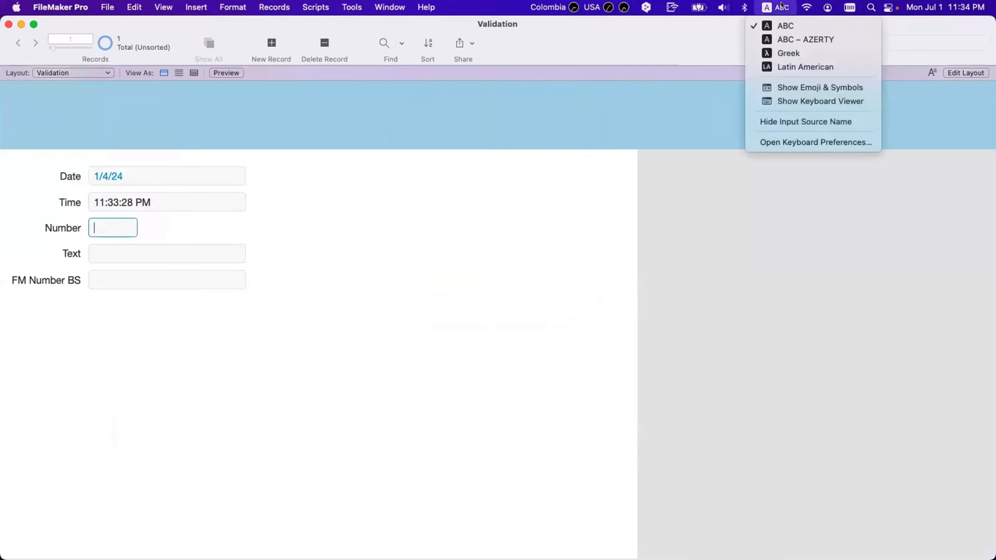
pyautogui.click(821, 101)
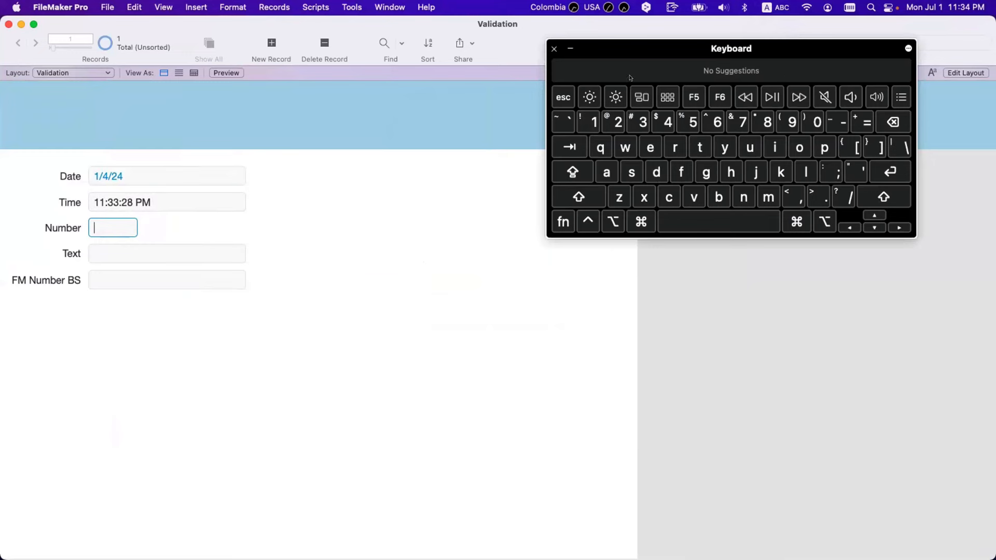
pyautogui.moveTo(642, 51); pyautogui.dragTo(501, 144)
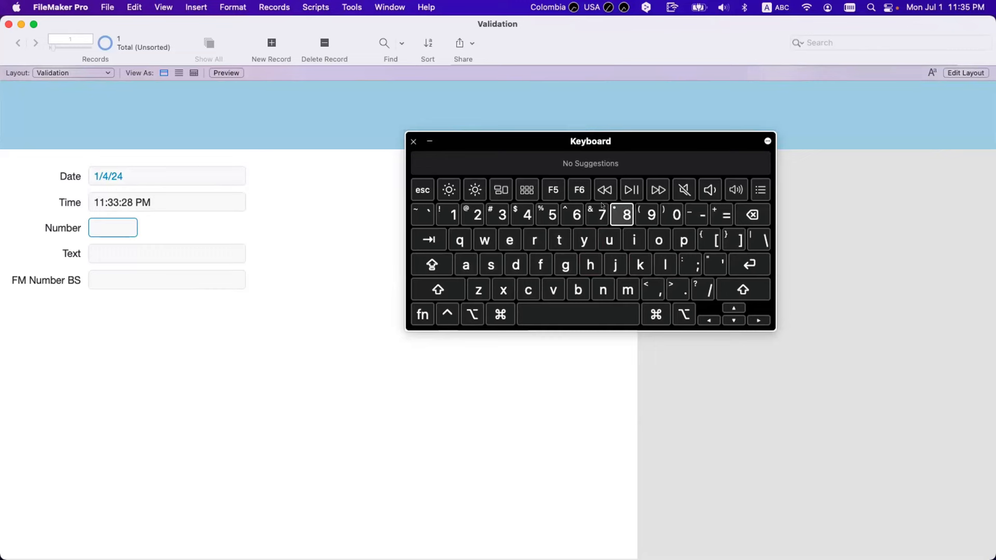
pyautogui.write('7')
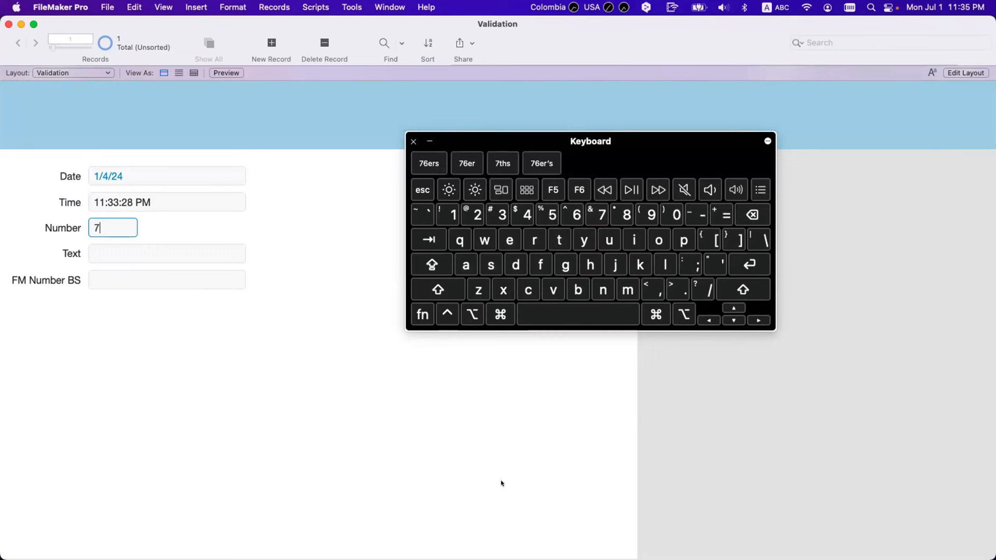
pyautogui.write('8')
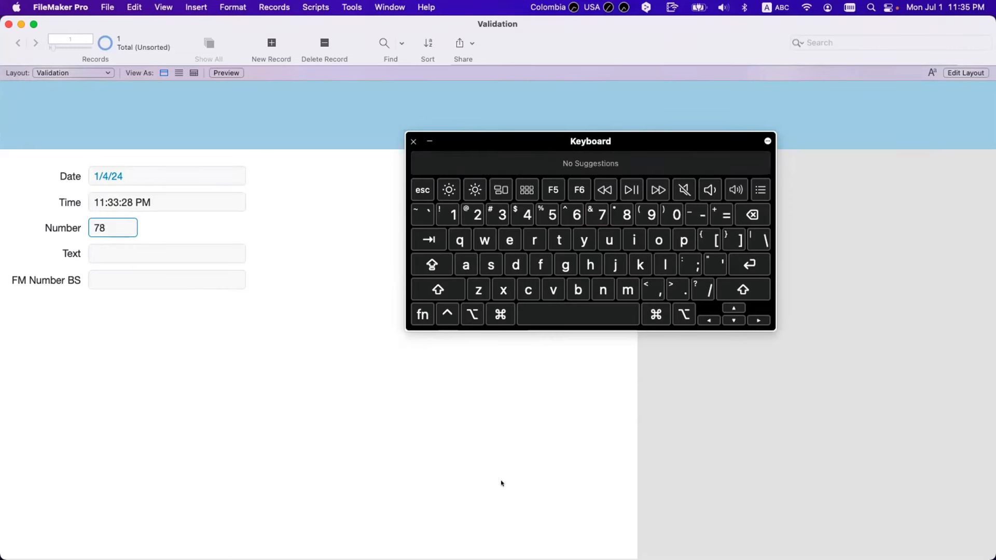
pyautogui.write('965345454657656565')
pyautogui.click(394, 366)
# Replace the long digit string in Number with 55 and close the Keyboard Viewer
pyautogui.click(112, 227)
pyautogui.press('super+a')
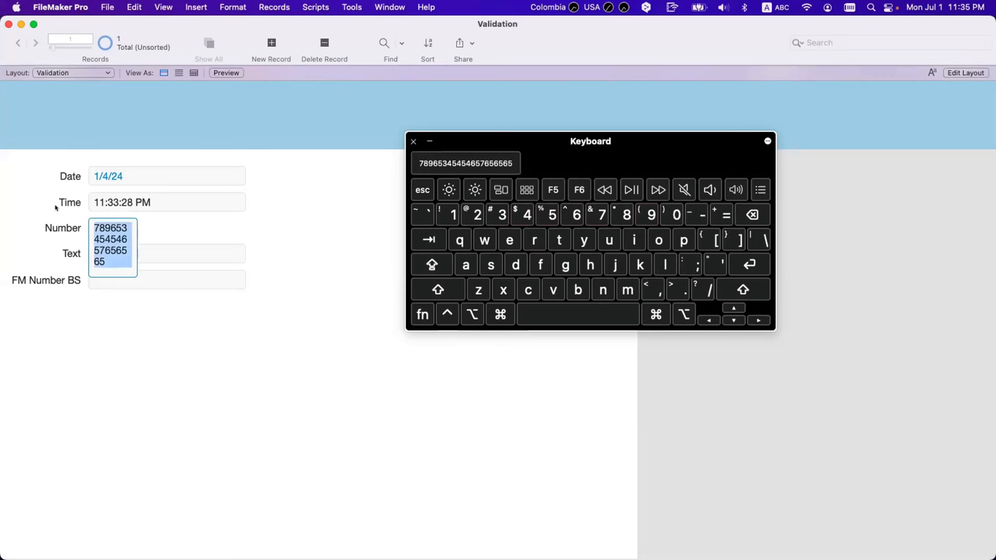
pyautogui.write('55')
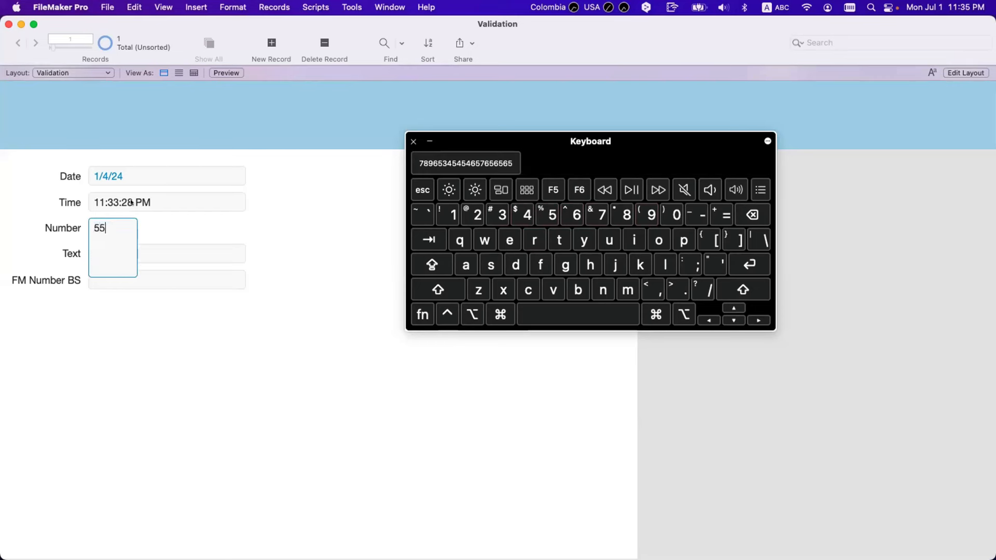
pyautogui.click(155, 203)
pyautogui.click(176, 236)
pyautogui.click(123, 225)
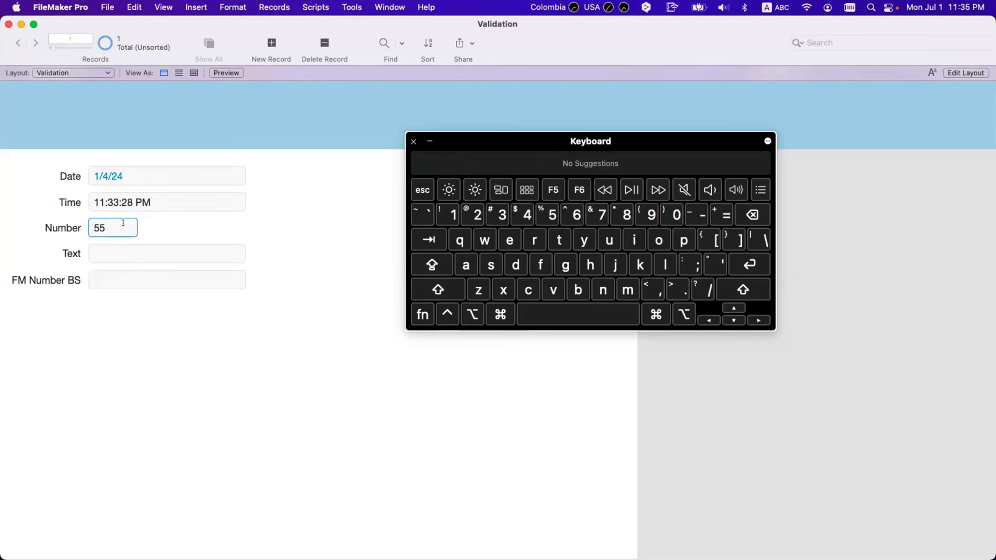
pyautogui.press('super+a')
pyautogui.click(122, 225)
pyautogui.click(413, 141)
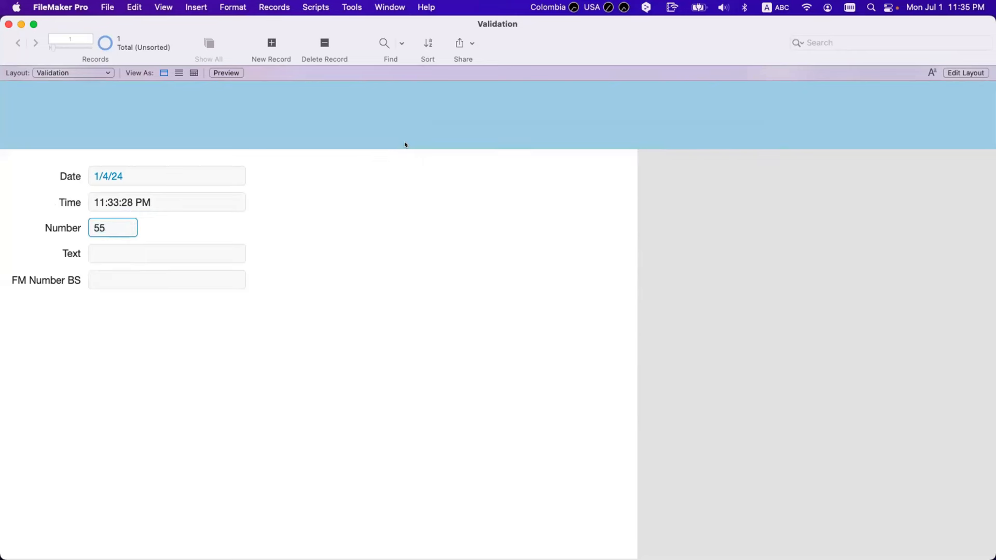
# Clear the 55 from Number and widen the Number field to match the others
pyautogui.tripleClick(112, 223)
pyautogui.press('BackSpace')
pyautogui.press('super+l')
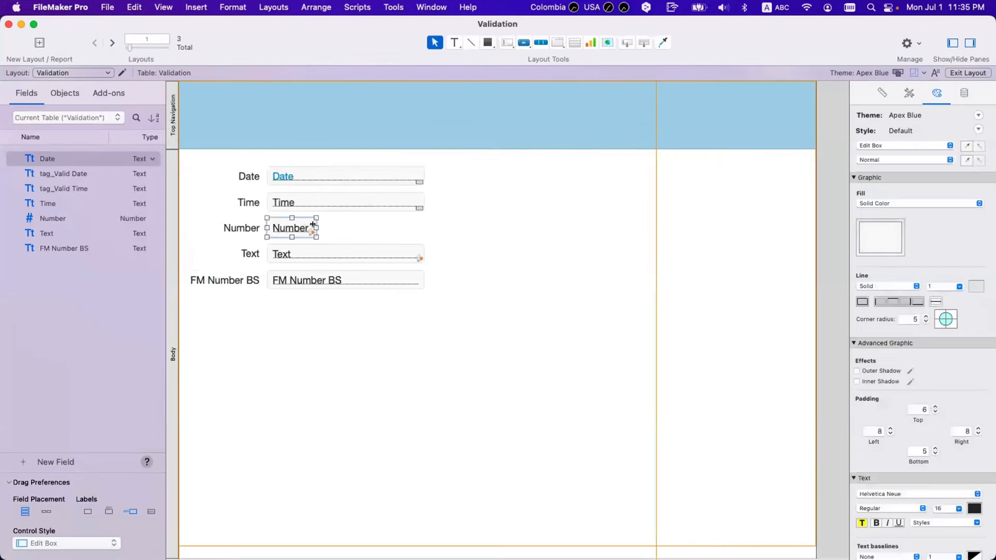
pyautogui.moveTo(312, 224); pyautogui.dragTo(379, 228)
# Set the Number field's placeholder text to 'Numeric Only' and check it in Browse mode
pyautogui.click(964, 93)
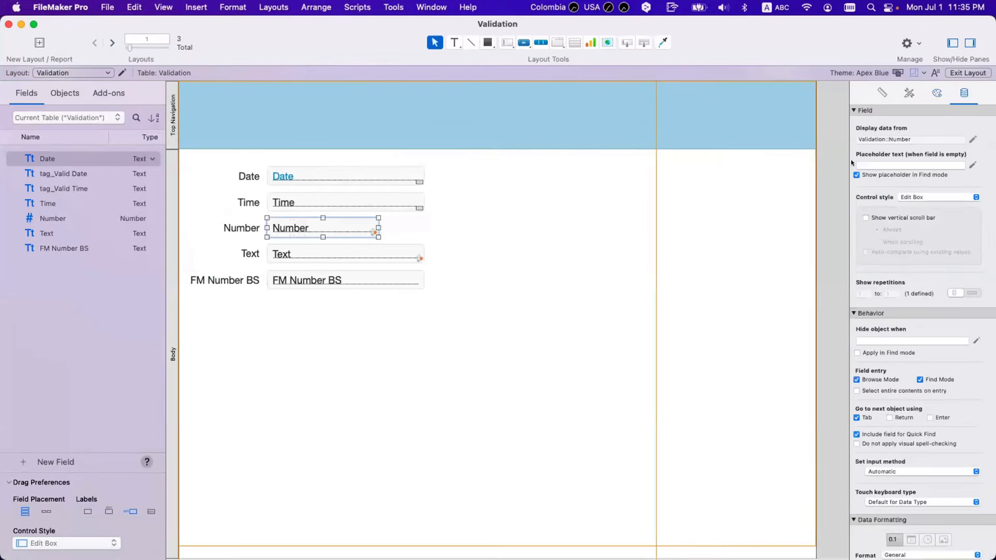
pyautogui.click(861, 163)
pyautogui.write('Nume')
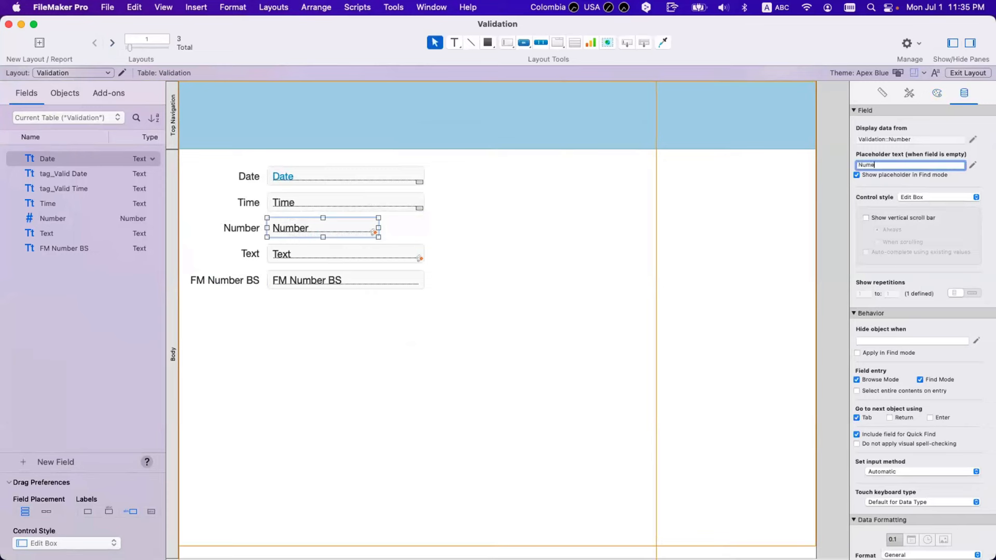
pyautogui.press('BackSpace')
pyautogui.press('BackSpace')
pyautogui.press('BackSpace')
pyautogui.press('BackSpace')
pyautogui.write('Numeric On')
pyautogui.click(560, 275)
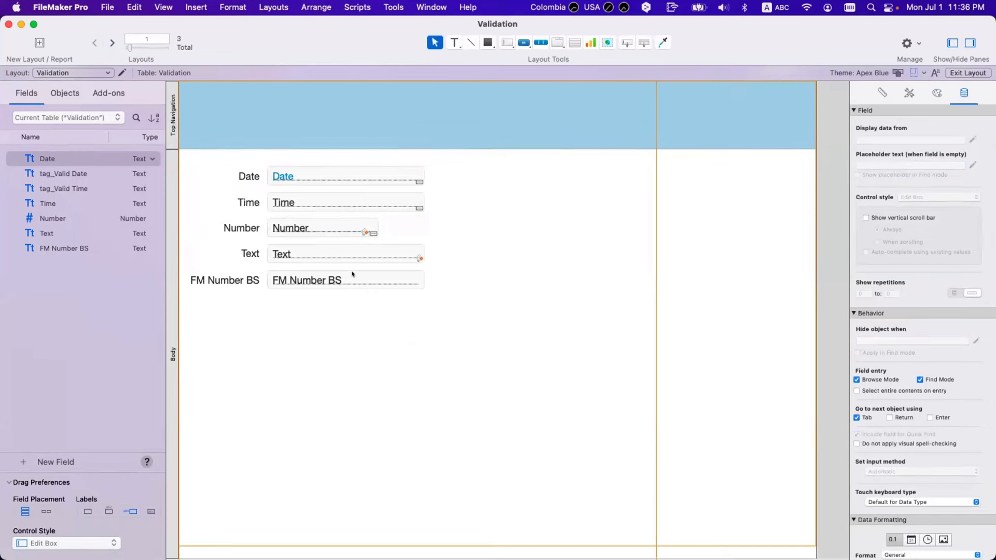
pyautogui.press('super+b')
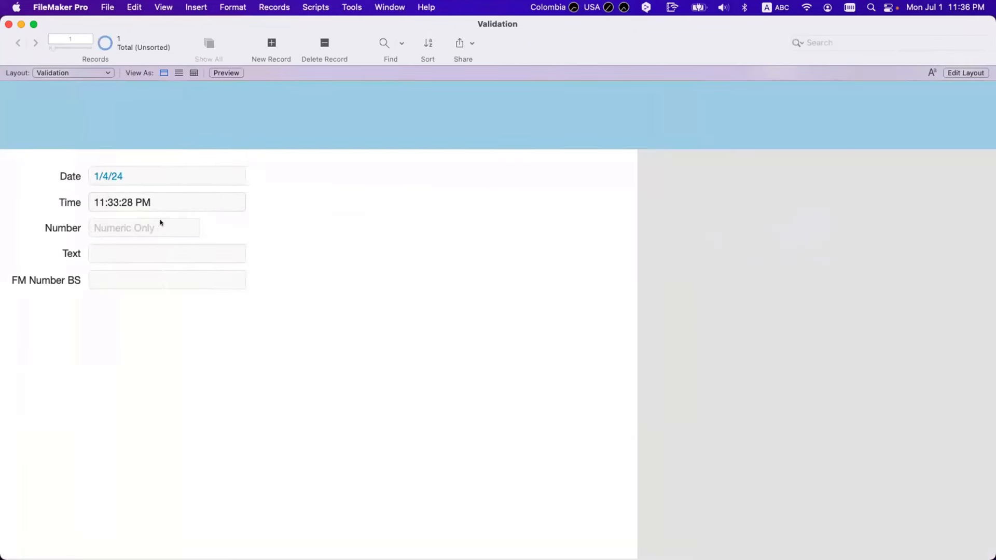
pyautogui.click(154, 275)
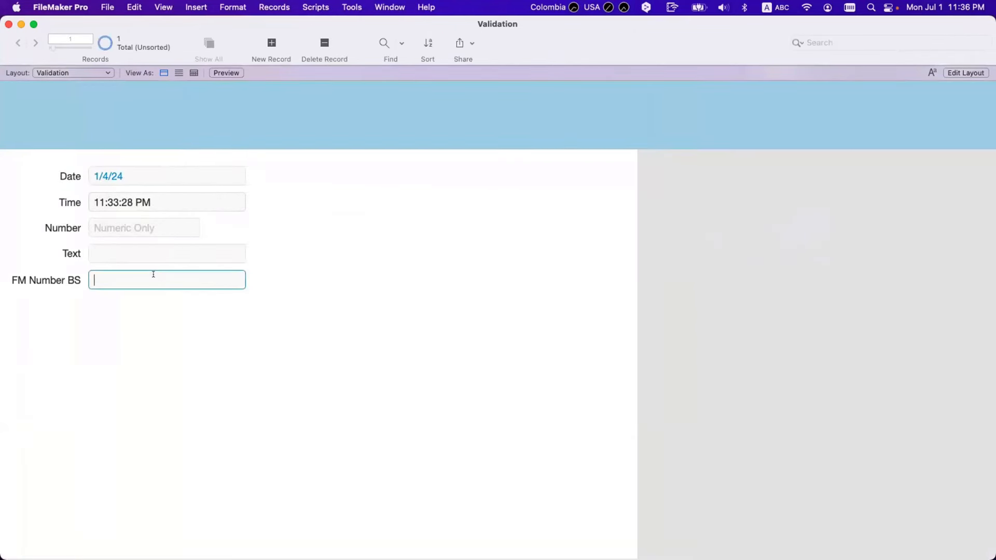
pyautogui.write('....dfdf333')
pyautogui.click(300, 286)
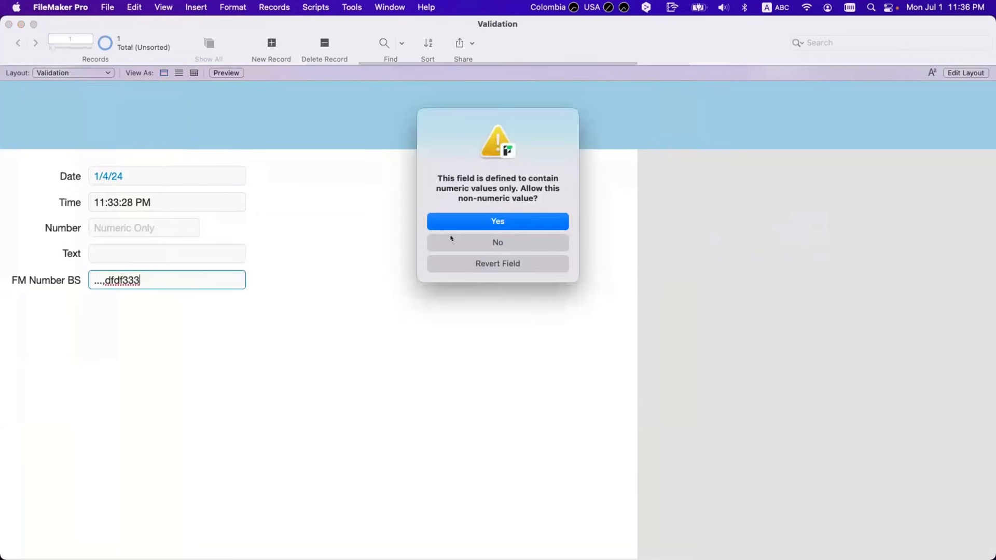
pyautogui.press('Escape')
pyautogui.tripleClick(123, 274)
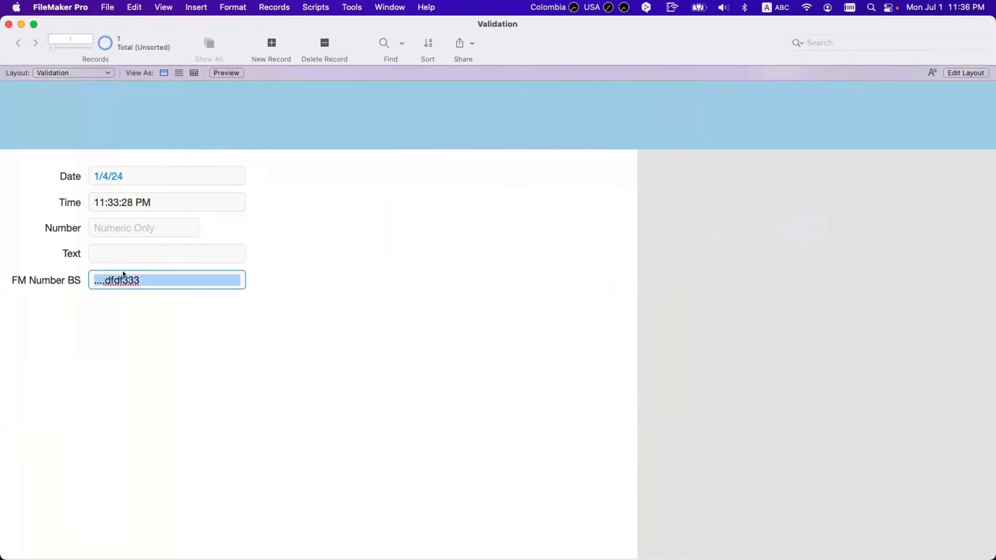
pyautogui.write('8,0')
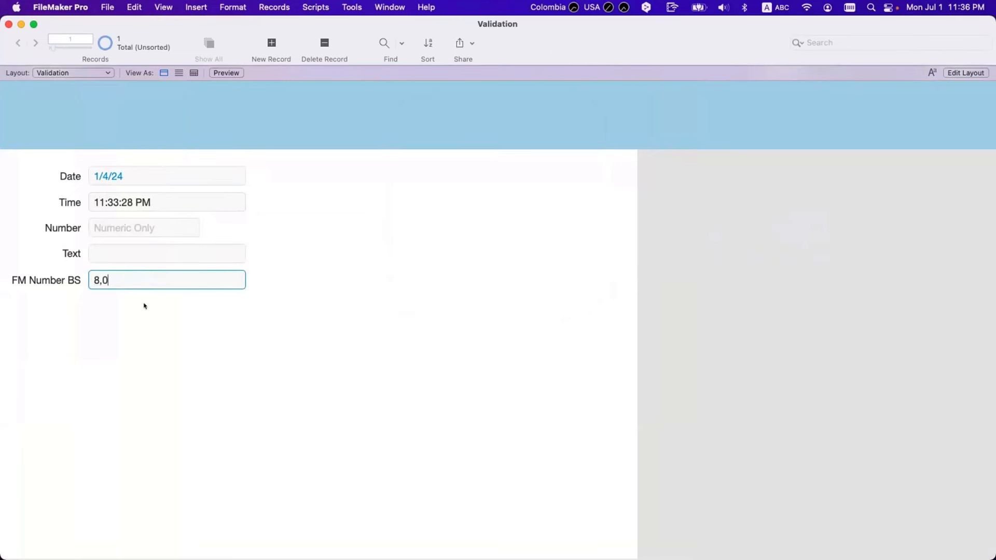
pyautogui.click(153, 363)
pyautogui.click(124, 276)
pyautogui.click(186, 311)
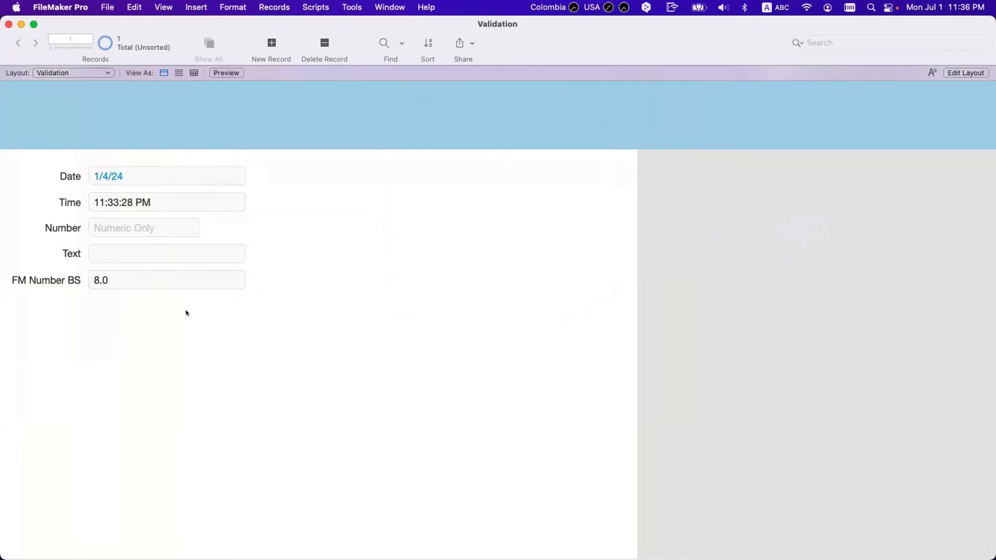
pyautogui.click(101, 280)
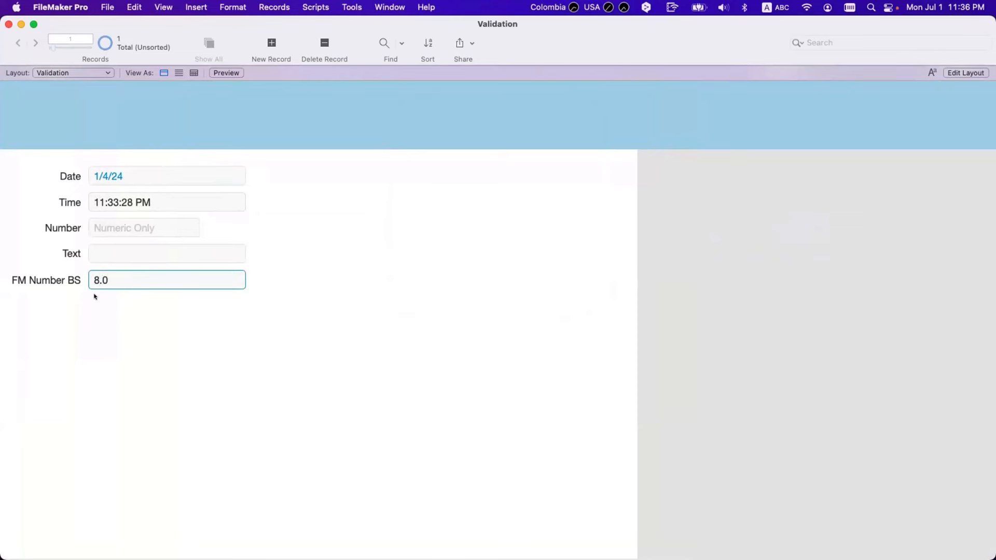
pyautogui.press('BackSpace')
pyautogui.write('-')
pyautogui.click(94, 297)
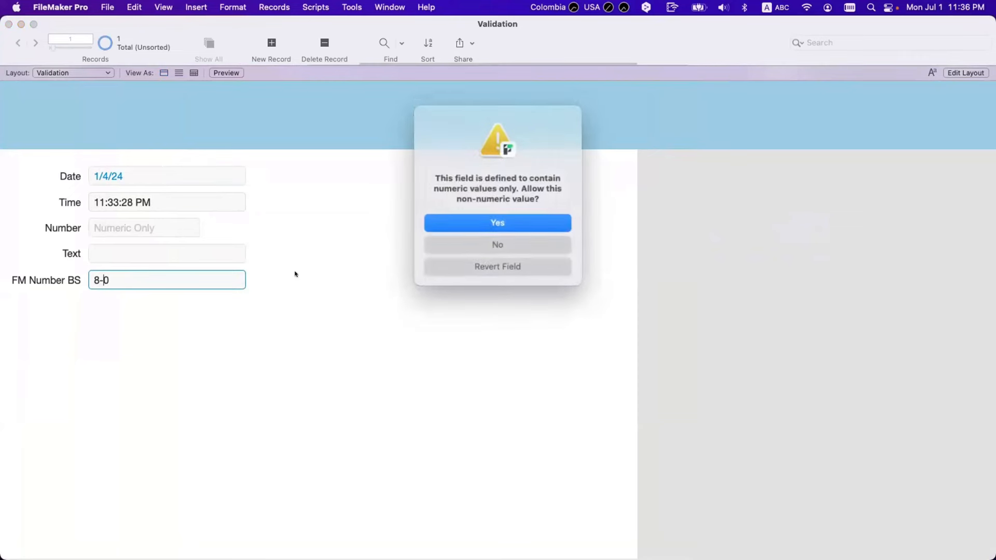
pyautogui.click(472, 225)
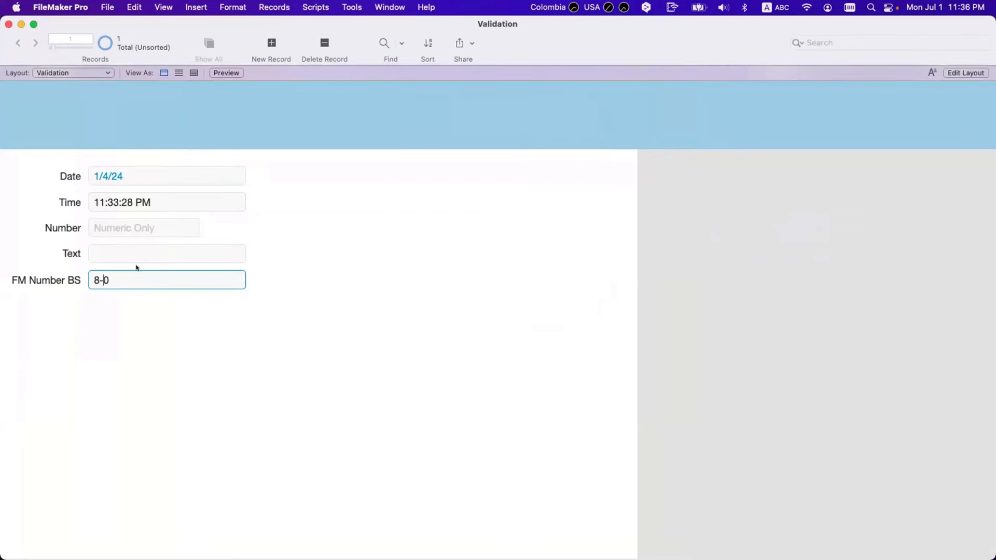
pyautogui.press('super+a')
pyautogui.write('-9')
pyautogui.tripleClick(104, 283)
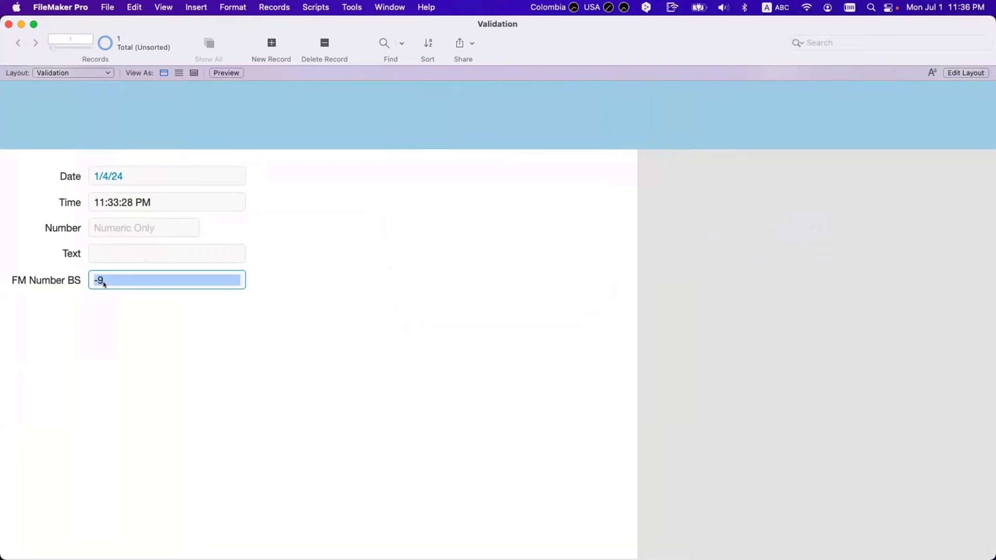
pyautogui.click(106, 304)
pyautogui.click(105, 284)
pyautogui.press('BackSpace')
pyautogui.click(111, 322)
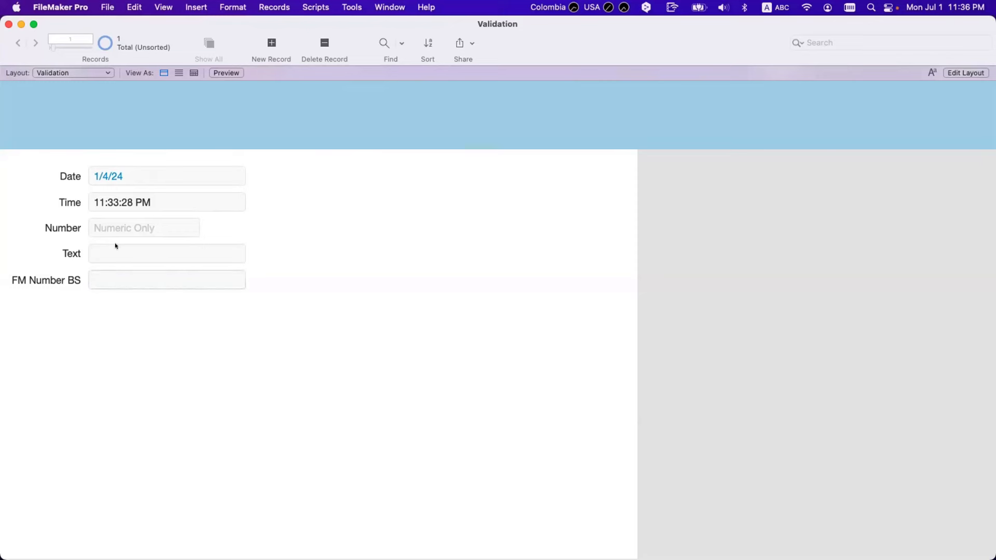
pyautogui.click(115, 219)
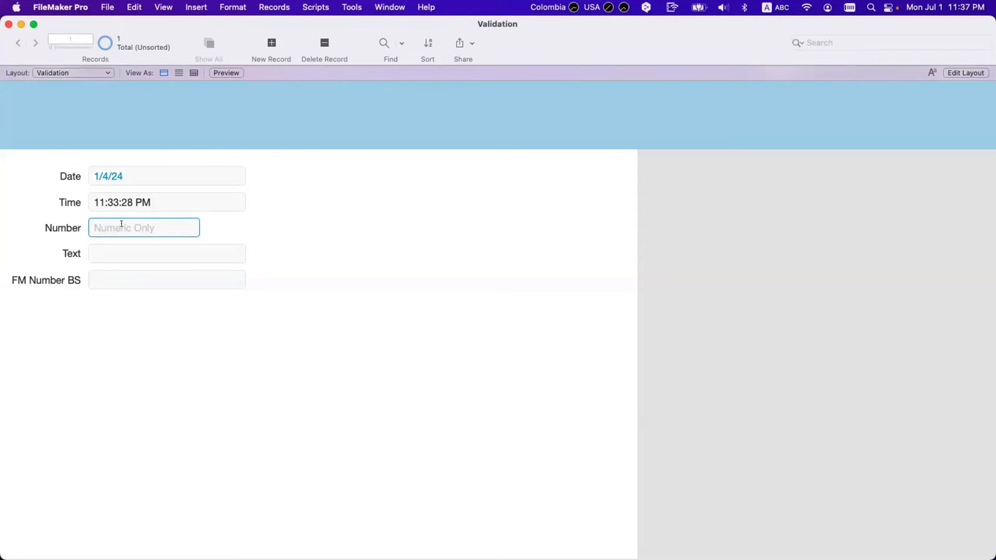
pyautogui.write('878783748374')
pyautogui.click(125, 253)
pyautogui.press('super+l')
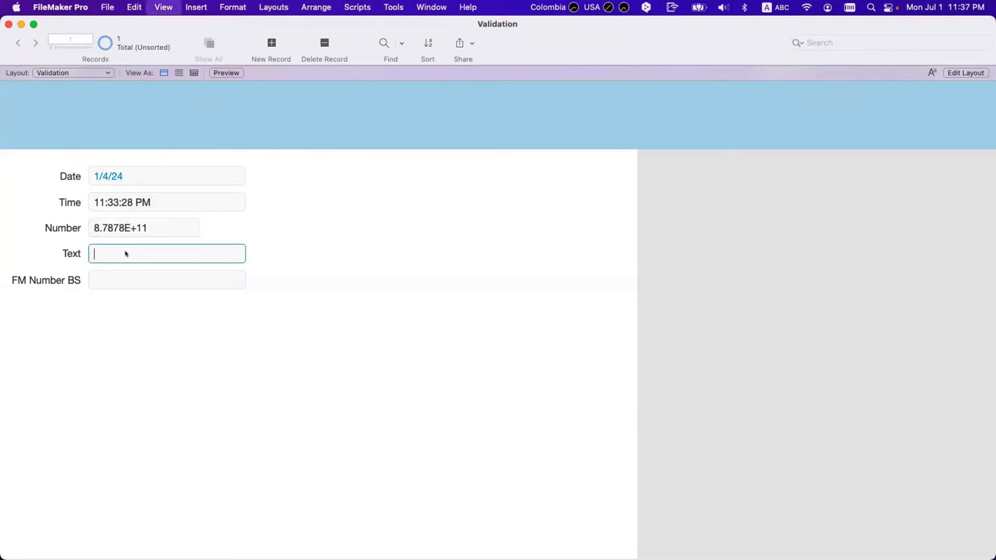
pyautogui.click(291, 254)
pyautogui.click(901, 161)
pyautogui.write('Text Only')
pyautogui.press('super+b')
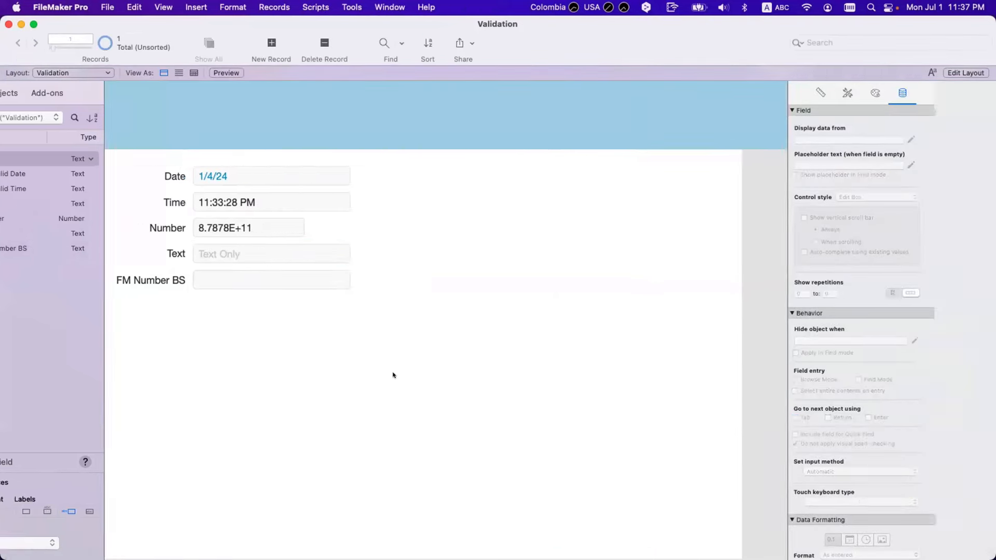
# Replace the long number in the Number field with 6767
pyautogui.click(162, 226)
pyautogui.press('super+a')
pyautogui.press('BackSpace')
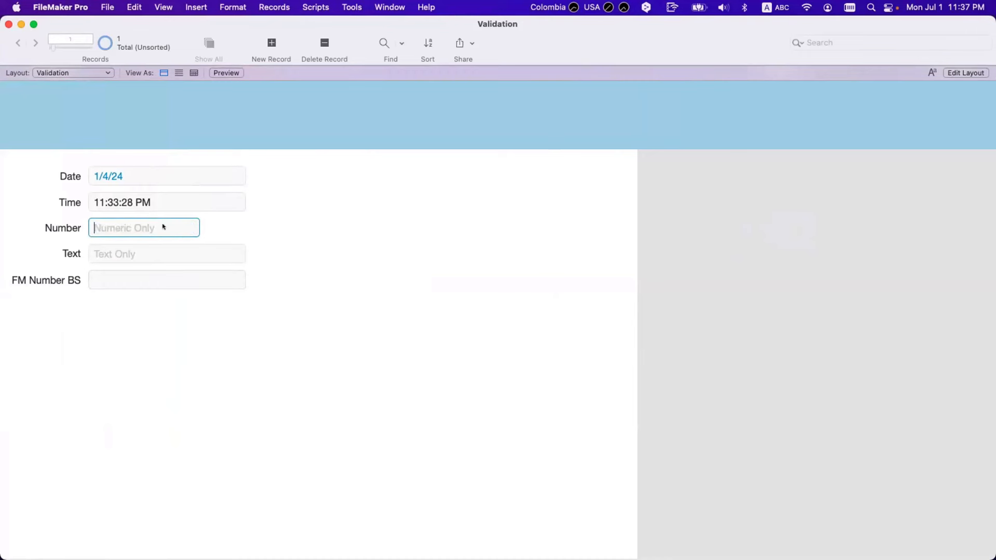
pyautogui.write('6767')
pyautogui.click(244, 405)
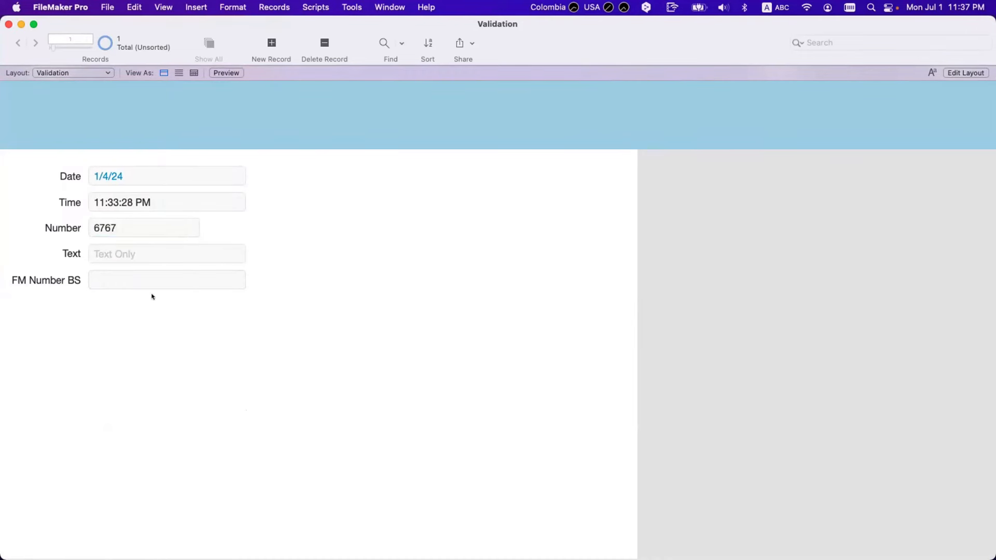
# Focus the Text field and view the keyboard input sources without switching
pyautogui.click(144, 254)
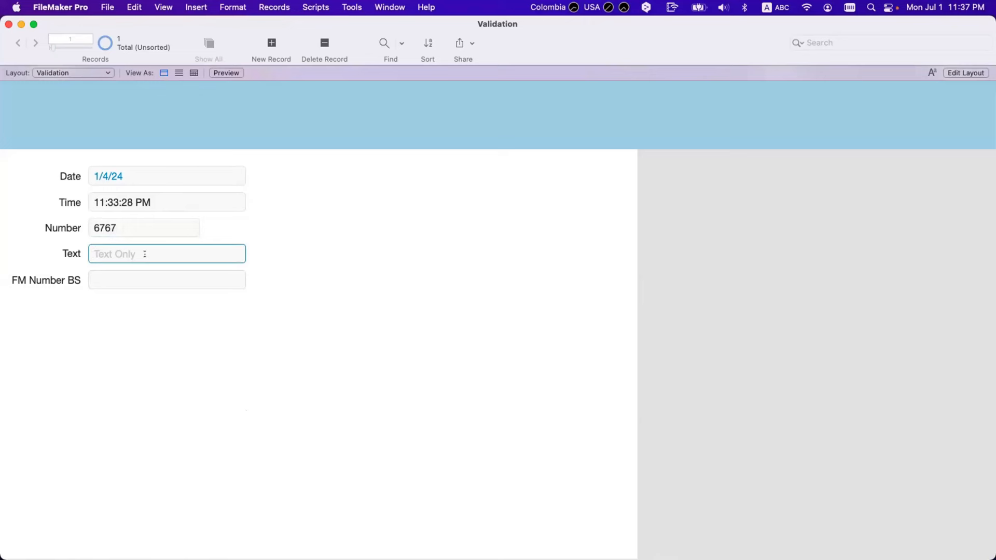
pyautogui.click(775, 8)
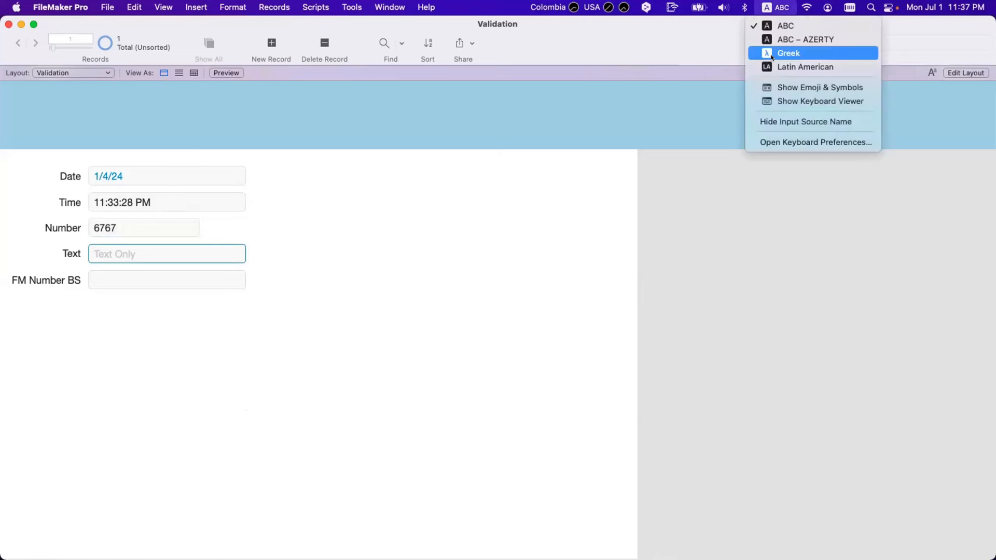
pyautogui.click(774, 104)
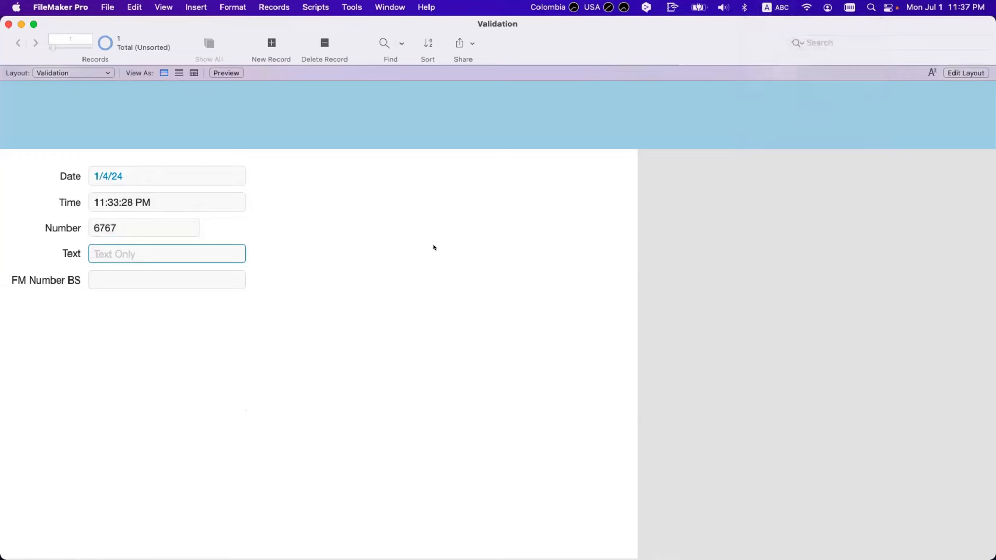